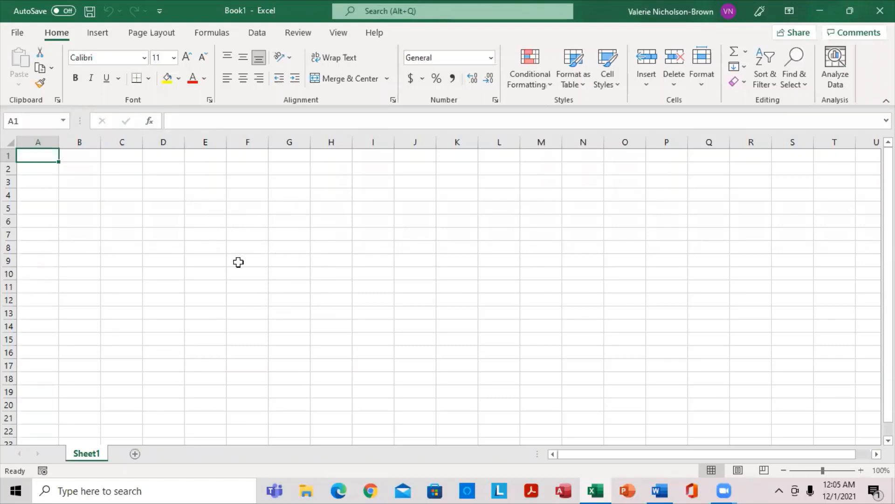
# Step: Enter 12 in A1, 34 in C1, 66 in D1 and 77 in F1
pyautogui.write('12')
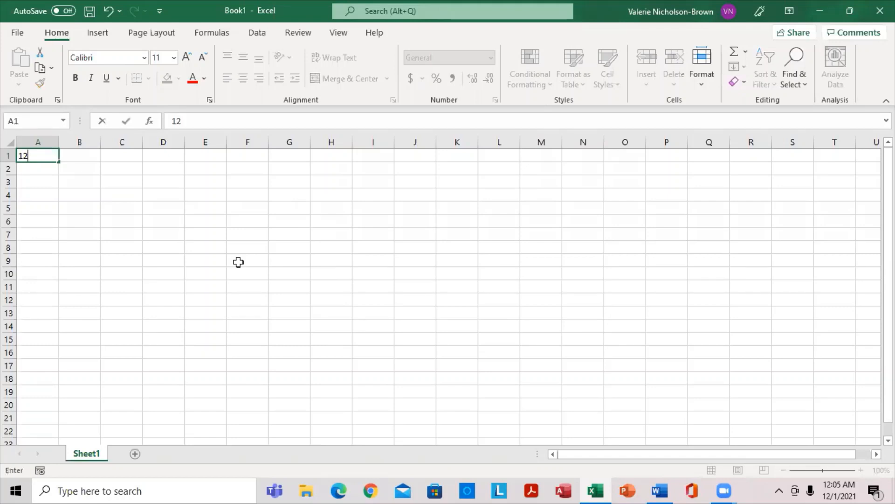
pyautogui.press('Tab')
pyautogui.press('Tab')
pyautogui.write('34')
pyautogui.press('Tab')
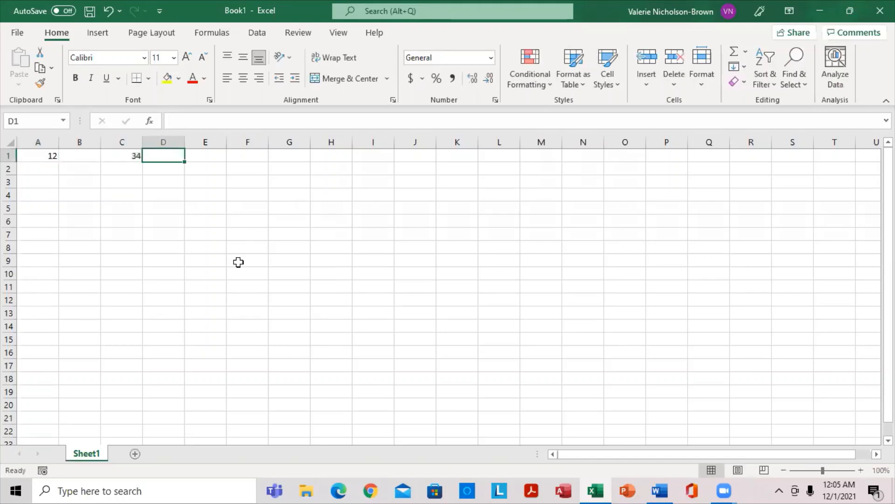
pyautogui.write('66')
pyautogui.press('Tab')
pyautogui.press('Tab')
pyautogui.write('7')
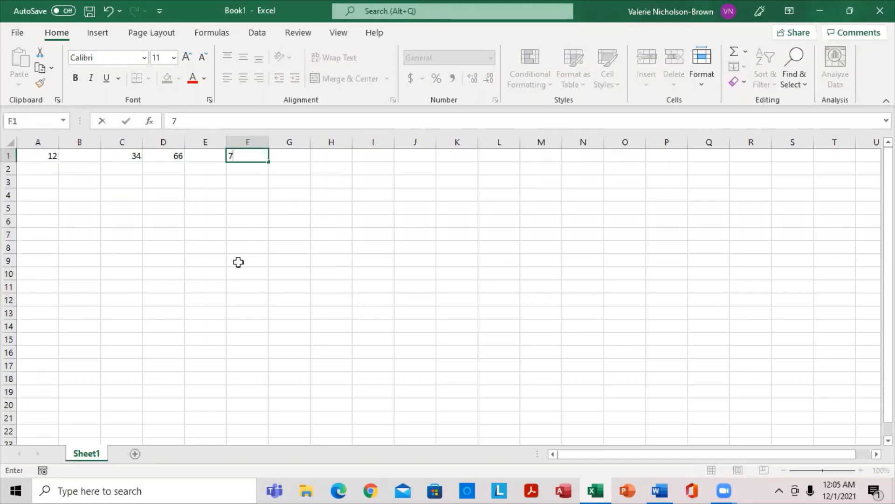
pyautogui.write('7')
# Step: Go back along row 1 to the blank cell B1 and enter 6
pyautogui.hotkey('shift', 'Tab')
pyautogui.hotkey('shift', 'Tab')
pyautogui.hotkey('shift', 'Tab')
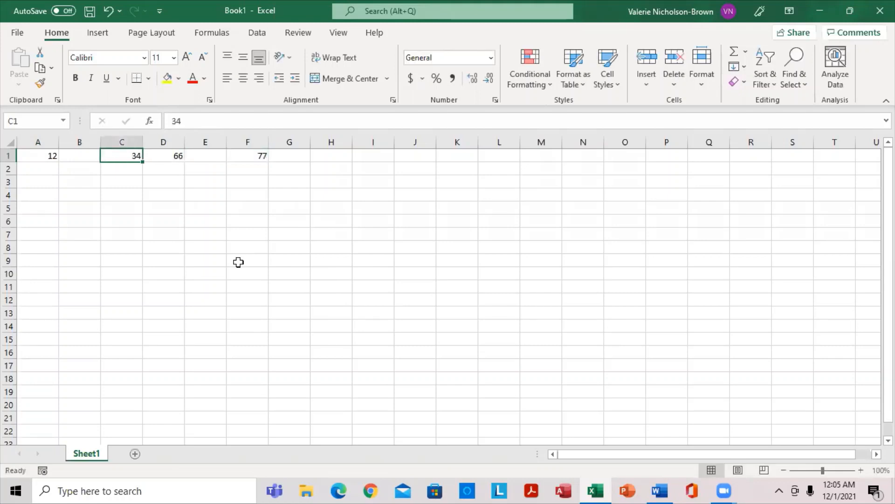
pyautogui.hotkey('shift', 'Tab')
pyautogui.write('6')
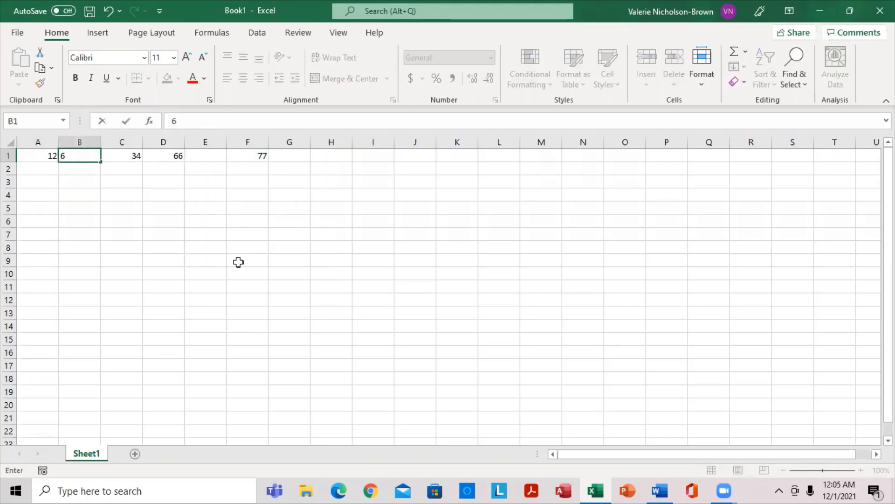
pyautogui.press('Return')
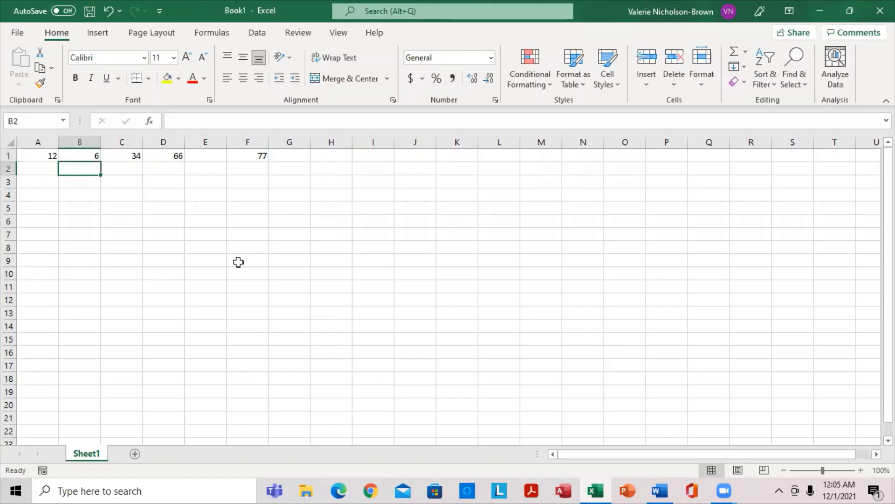
# Step: Enter 6 in each of the cells A2, A3 and A4
pyautogui.press('Left')
pyautogui.write('6')
pyautogui.press('Return')
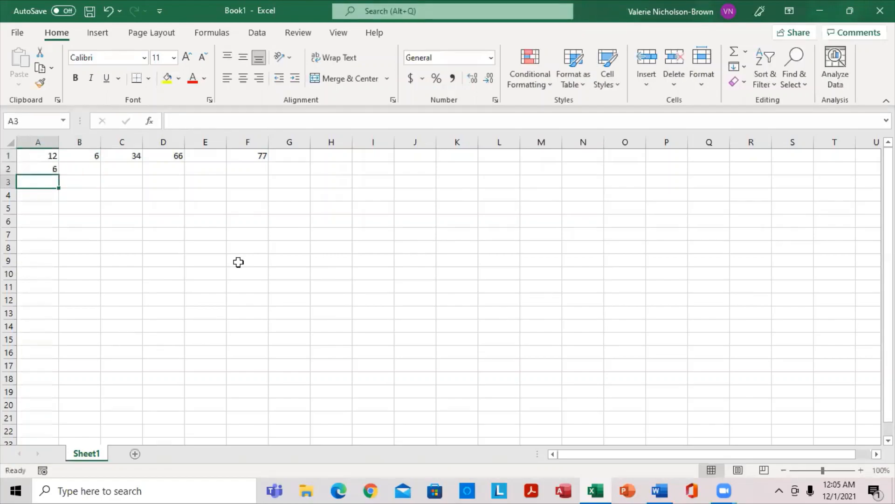
pyautogui.write('6')
pyautogui.press('Return')
pyautogui.write('6')
pyautogui.press('Right')
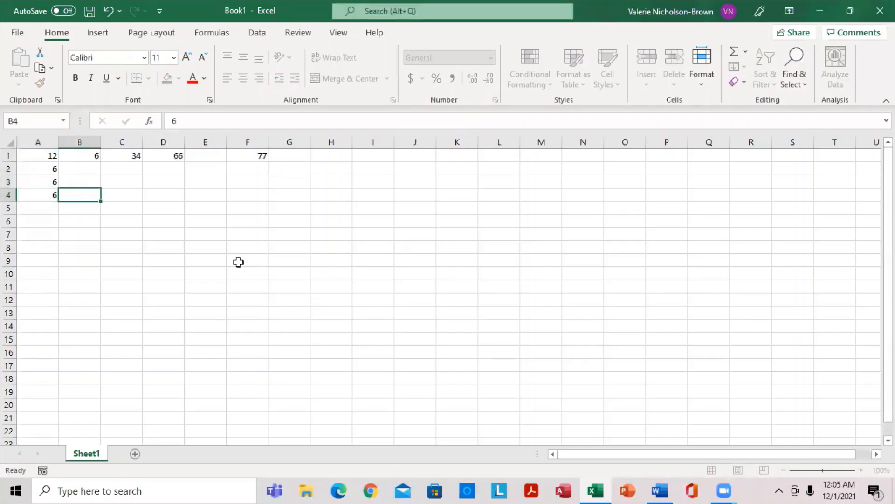
# Step: Fill column B upward with 66 in B4, 6 in B3 and 5 in B2
pyautogui.write('6')
pyautogui.press('Up')
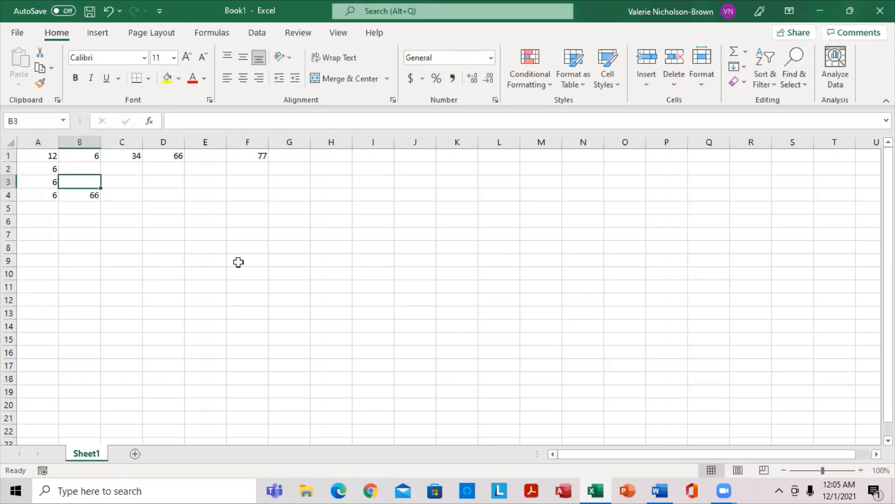
pyautogui.write('6')
pyautogui.press('Up')
pyautogui.write('5')
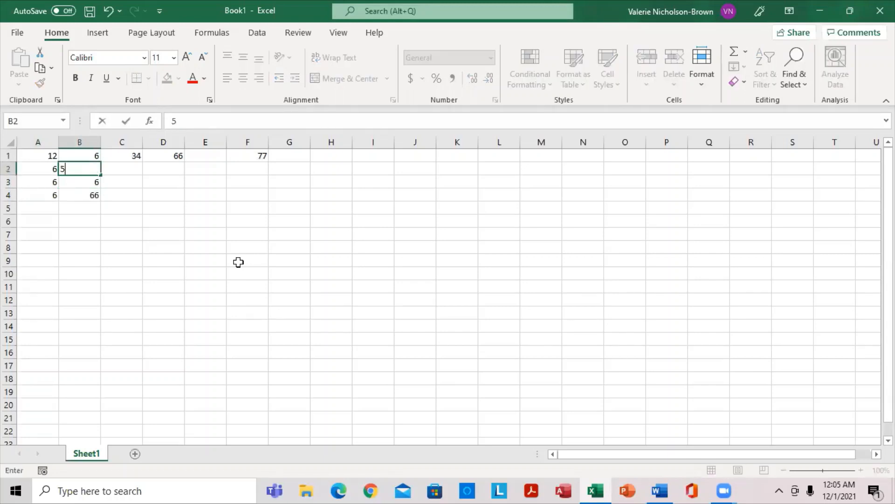
pyautogui.press('Right')
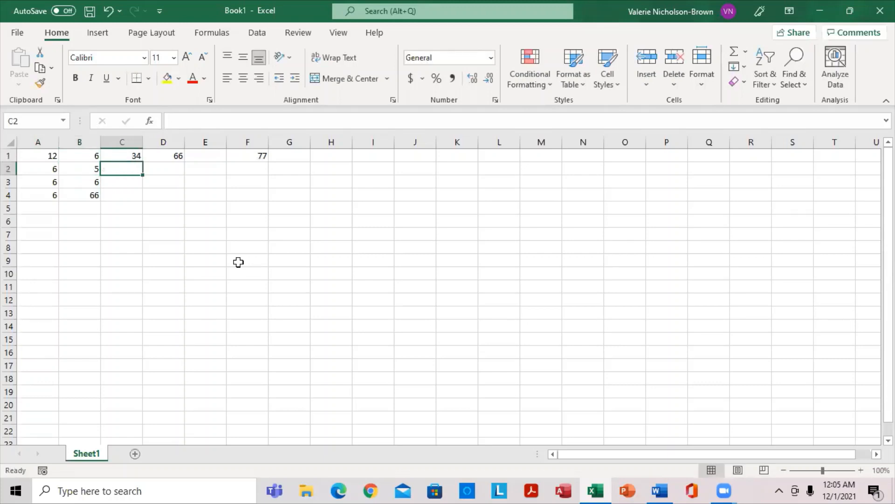
# Step: Continue row 2 with 4 in C2, 5 in D2 and 6 in E2
pyautogui.write('4')
pyautogui.press('Right')
pyautogui.write('5')
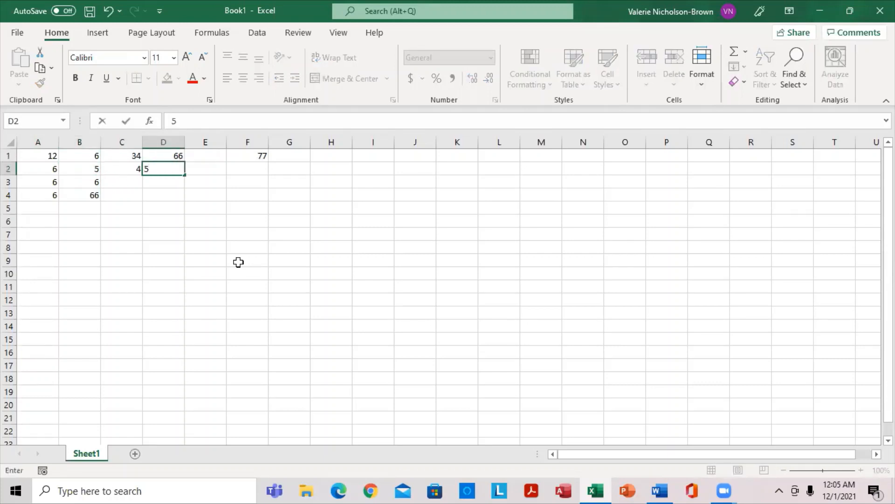
pyautogui.press('Right')
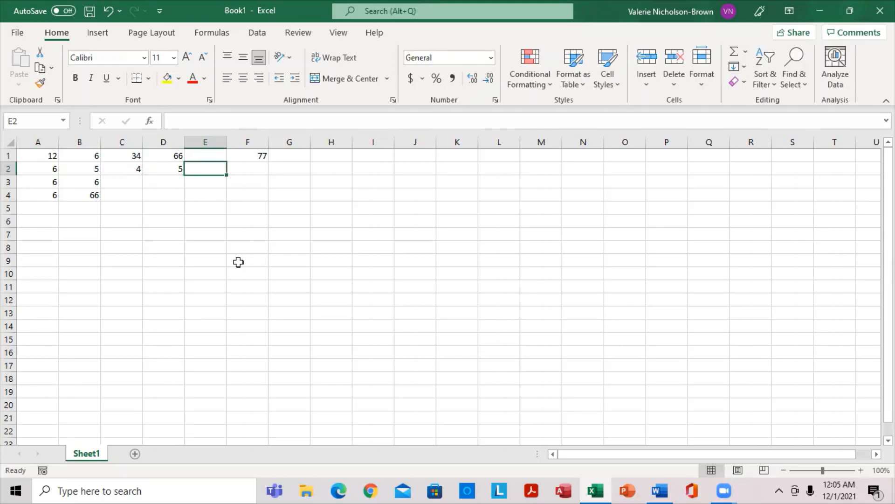
pyautogui.write('6')
pyautogui.press('Return')
# Step: Enter 6 in E3 and 7 in E4
pyautogui.write('6')
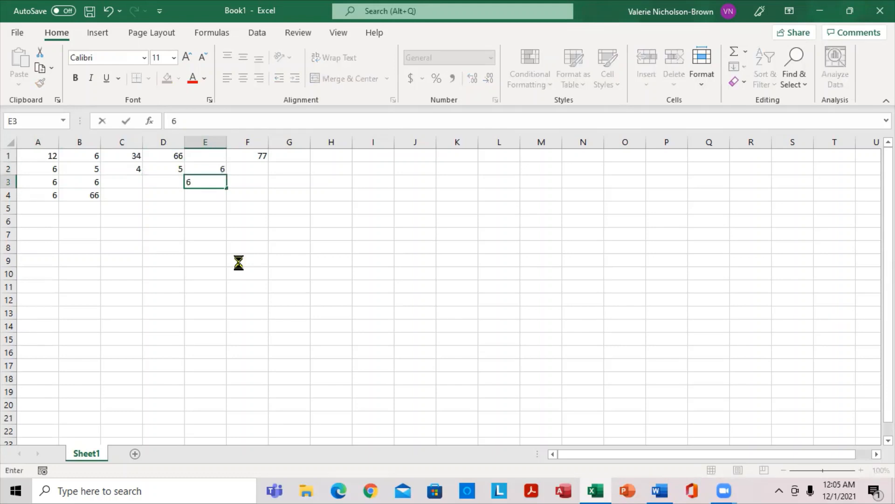
pyautogui.press('Return')
pyautogui.write('7')
pyautogui.press('Left')
# Step: Enter 7 in D4, 45 in D3, 56 in C3 and 76 in C4
pyautogui.write('7')
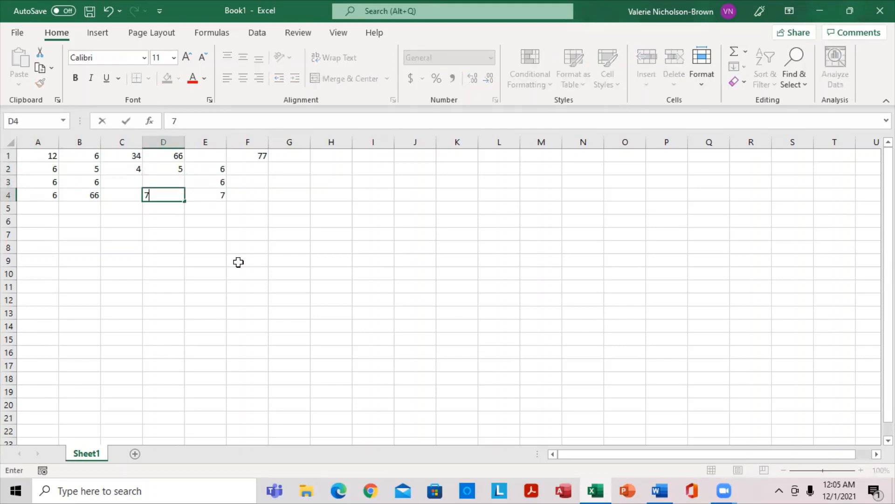
pyautogui.press('Up')
pyautogui.write('4')
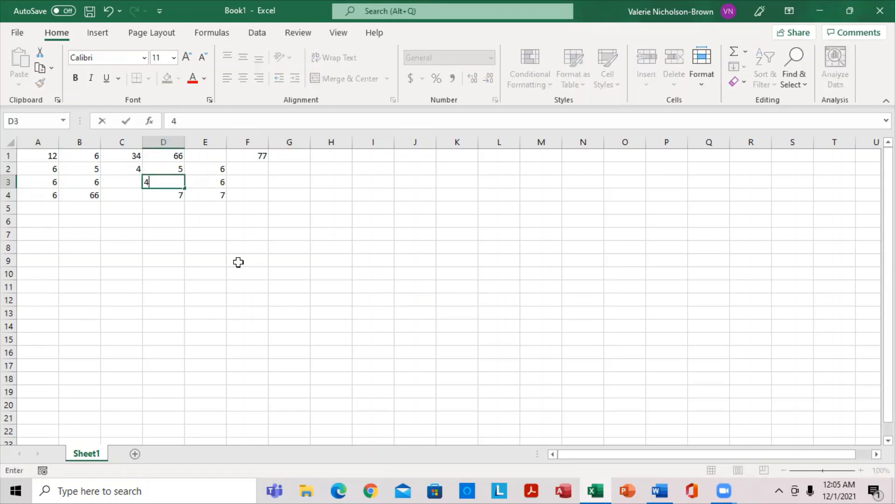
pyautogui.write('5')
pyautogui.press('Left')
pyautogui.write('56')
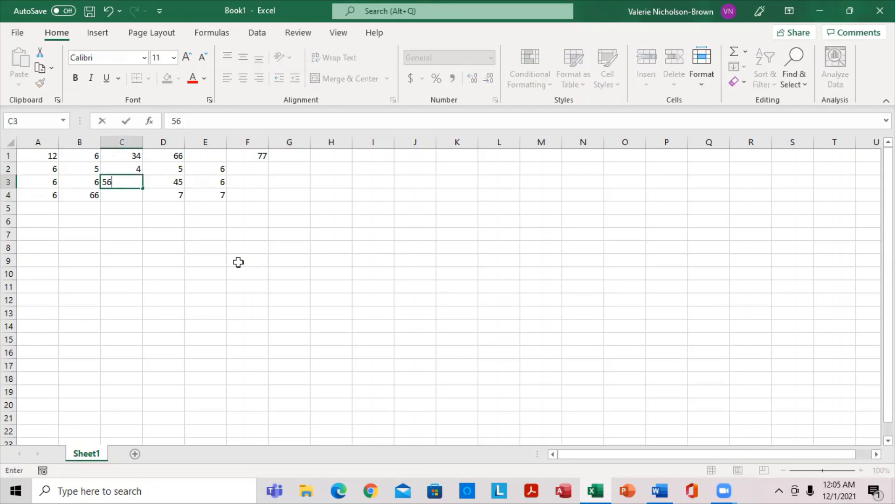
pyautogui.press('Down')
pyautogui.write('76')
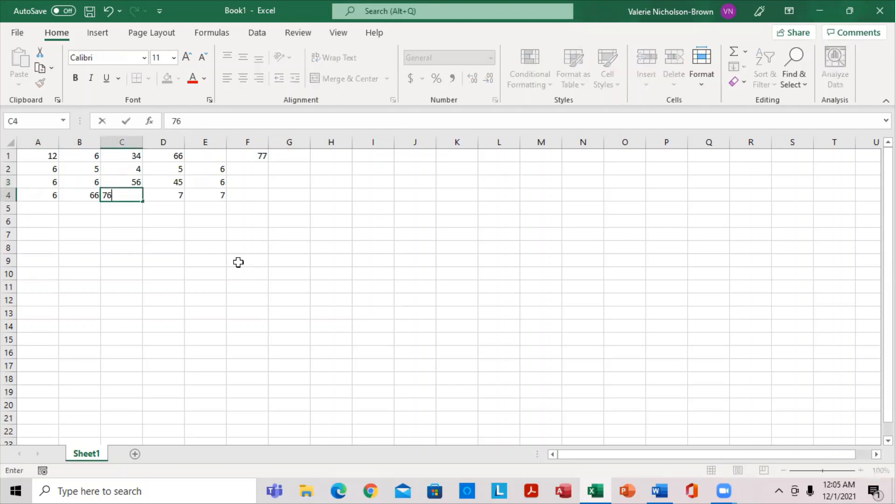
# Step: Fill column F upward with 76 in F4, 7 in F3 and 7 in F2
pyautogui.press('Right')
pyautogui.press('Right')
pyautogui.press('Right')
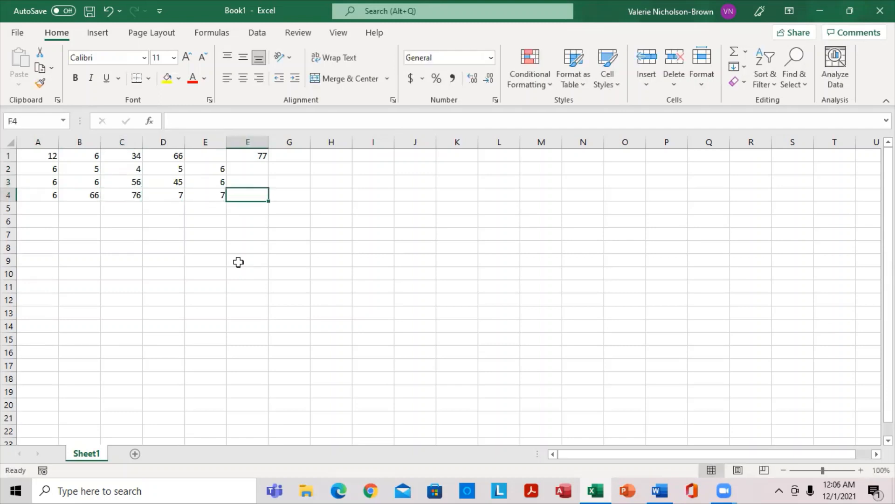
pyautogui.write('76')
pyautogui.press('Up')
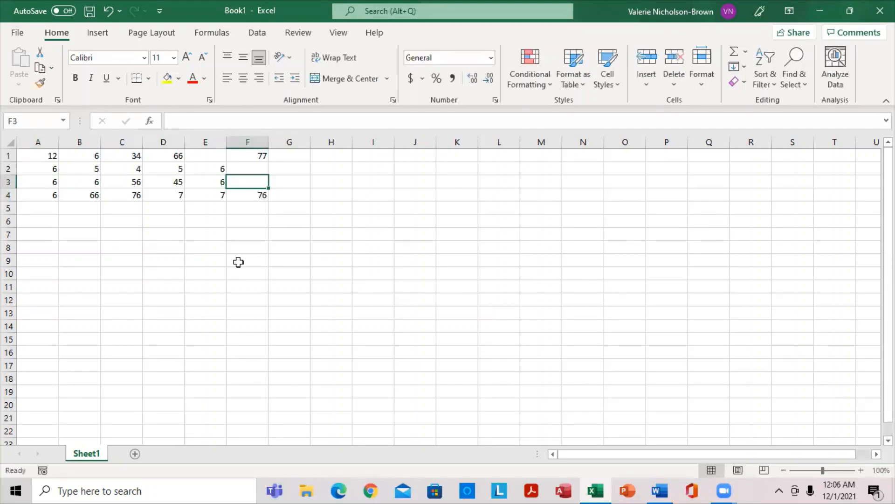
pyautogui.write('7')
pyautogui.press('Up')
pyautogui.write('7')
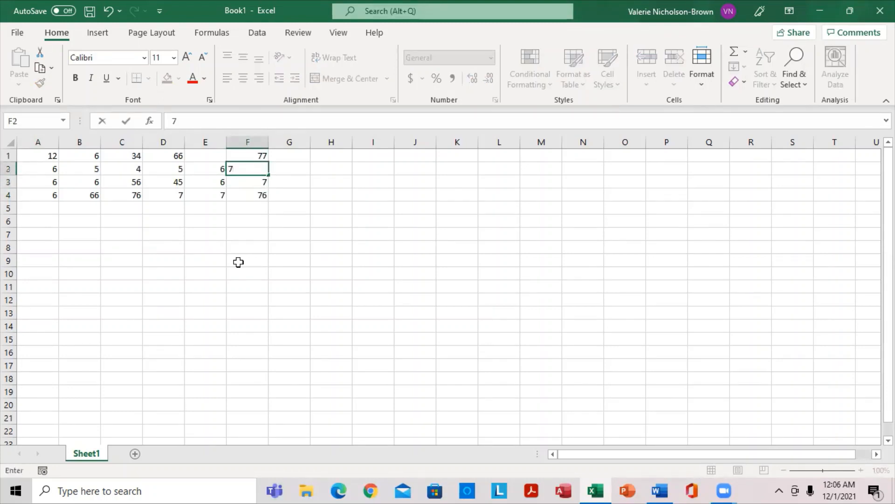
# Step: Enter 76 in the remaining blank cell E1, then return to A1
pyautogui.press('Up')
pyautogui.press('Left')
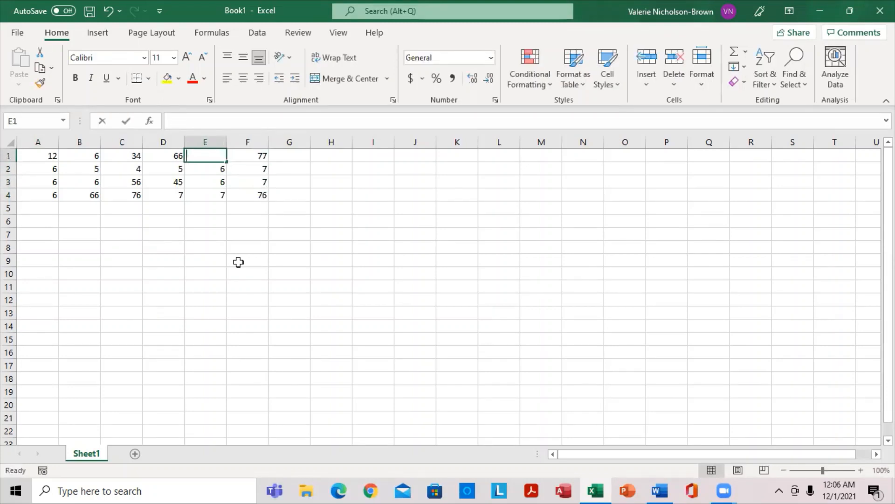
pyautogui.write('76')
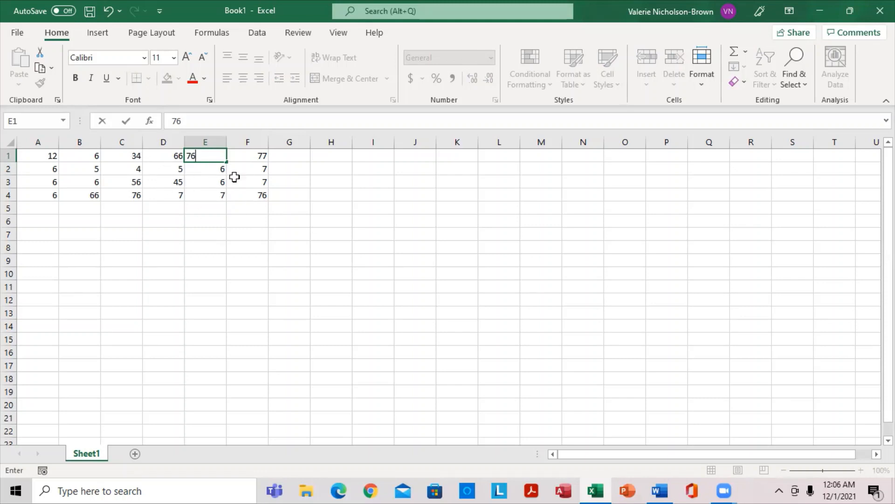
pyautogui.click(40, 157)
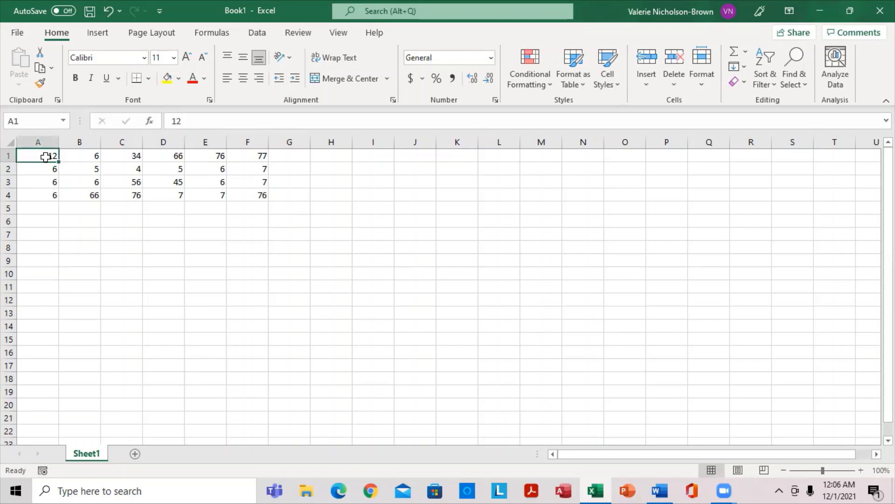
# Step: Copy the whole number block A1:F4 to the clipboard
pyautogui.moveTo(46, 157); pyautogui.dragTo(251, 198)
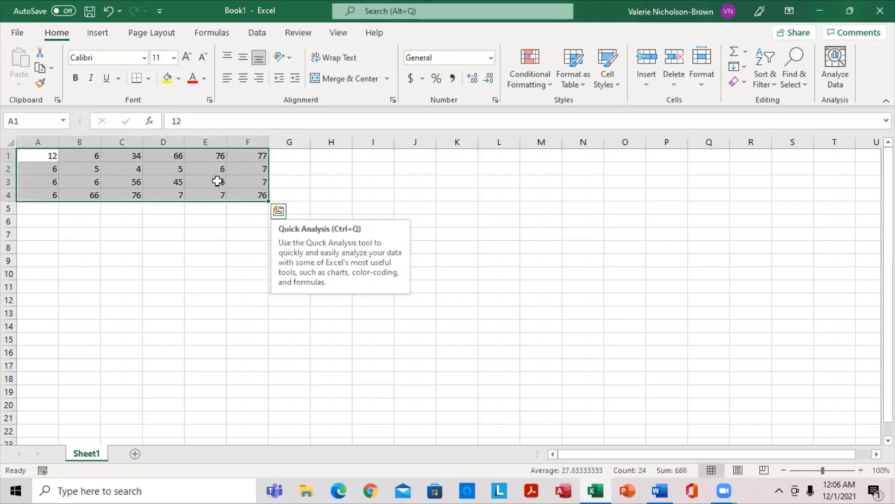
pyautogui.rightClick(193, 170)
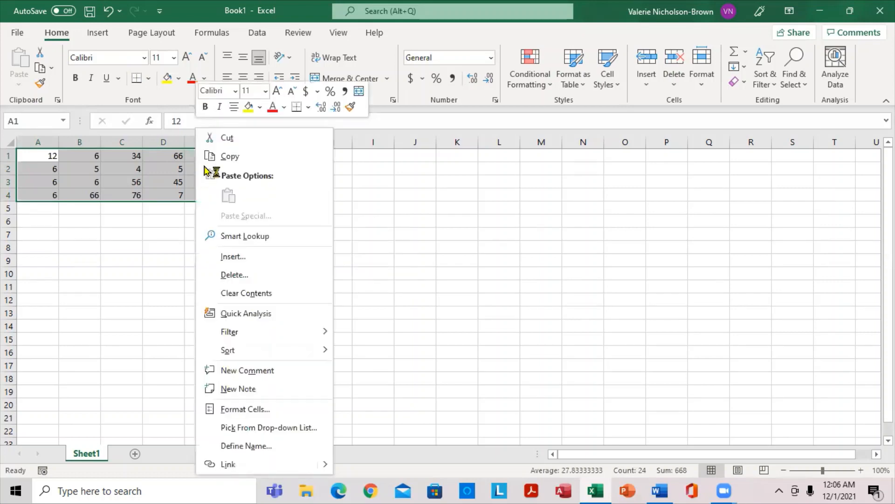
pyautogui.click(233, 162)
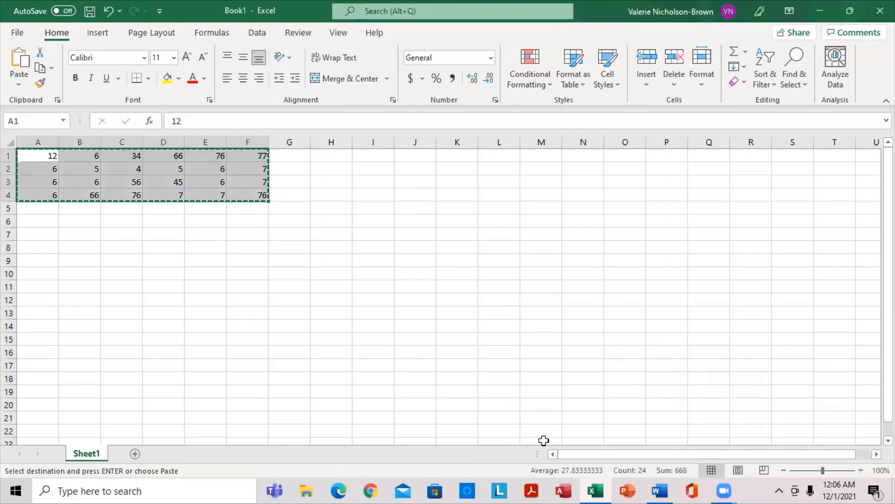
# Step: Switch to Word and create a new blank document
pyautogui.click(659, 490)
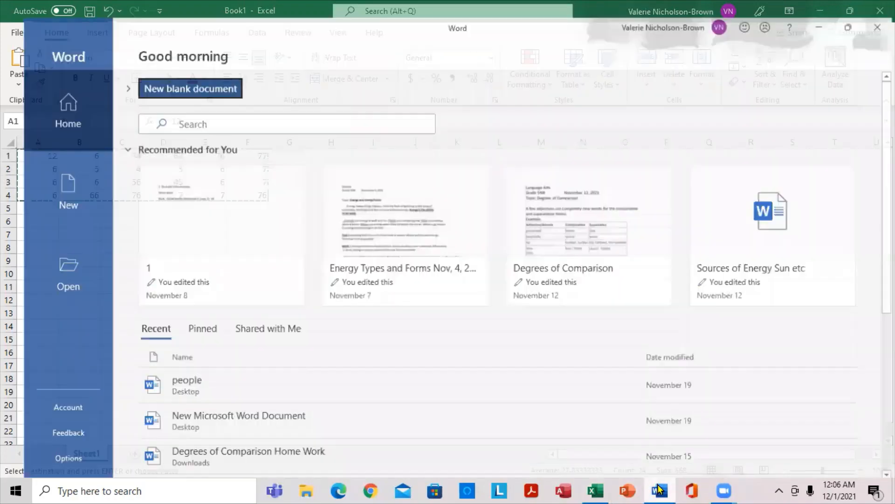
pyautogui.click(177, 84)
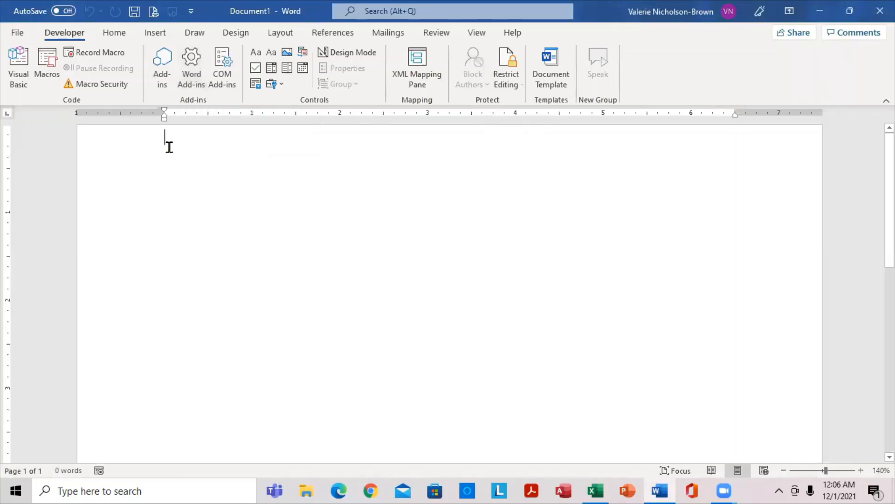
pyautogui.click(17, 33)
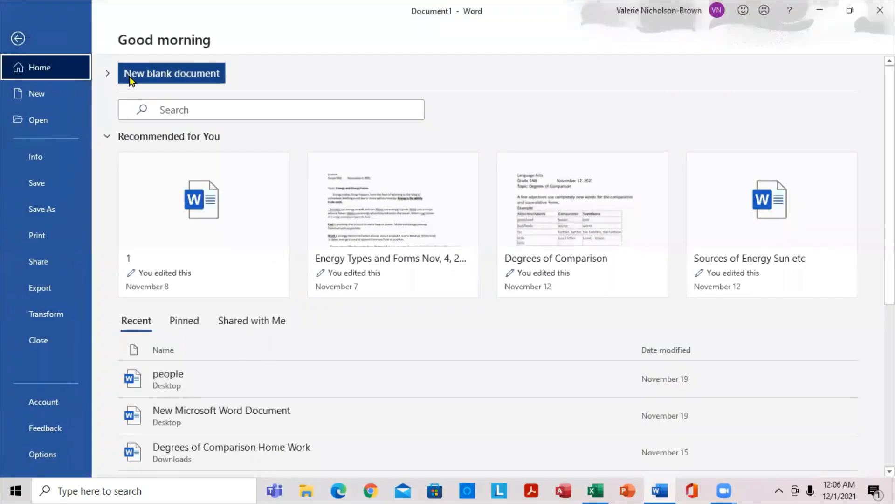
pyautogui.click(17, 39)
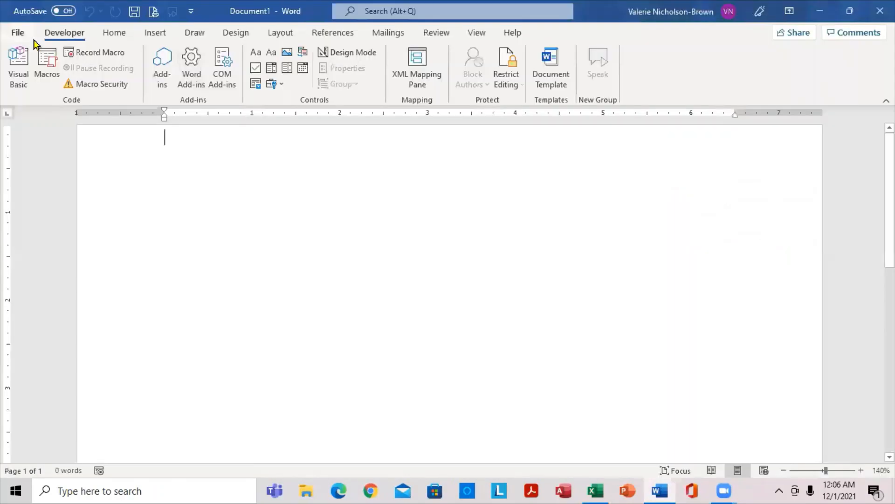
# Step: Insert the copied range with Paste Special as a linked Microsoft Excel Worksheet Object
pyautogui.click(115, 33)
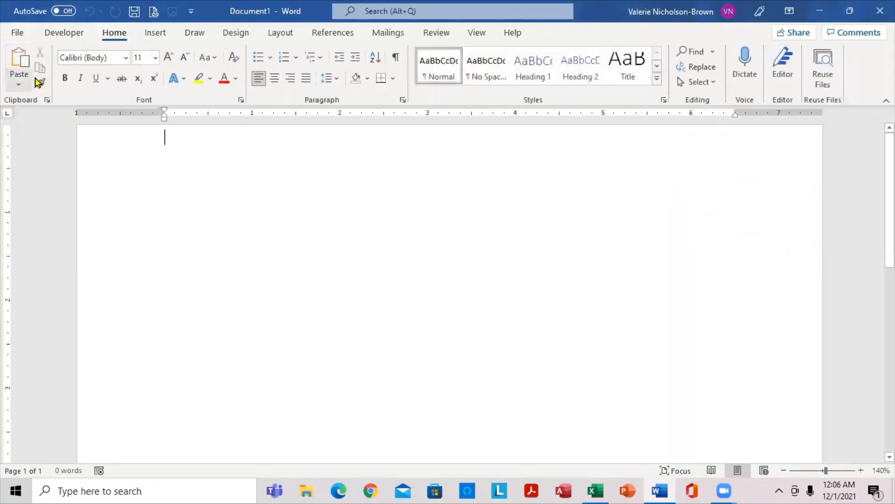
pyautogui.click(18, 84)
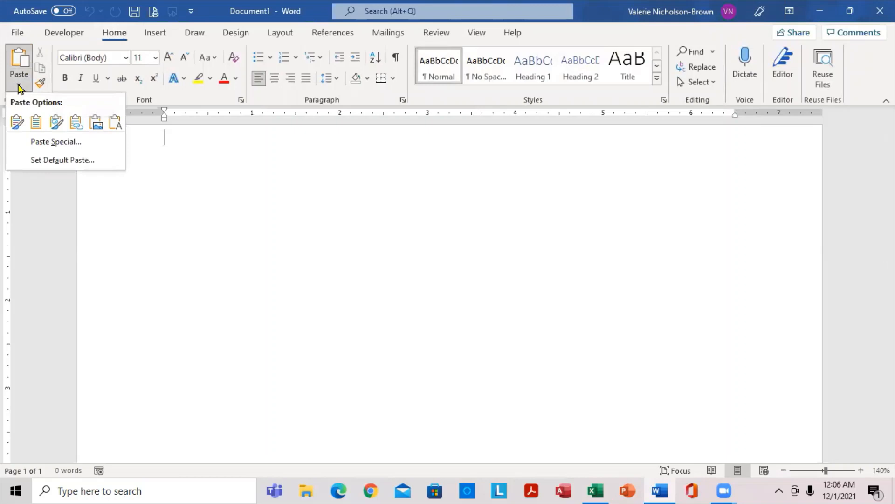
pyautogui.click(55, 146)
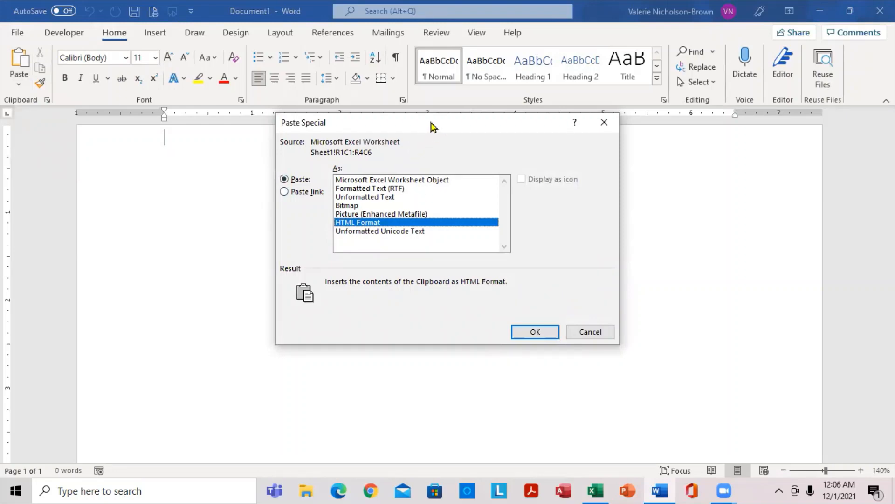
pyautogui.moveTo(434, 127); pyautogui.dragTo(406, 133)
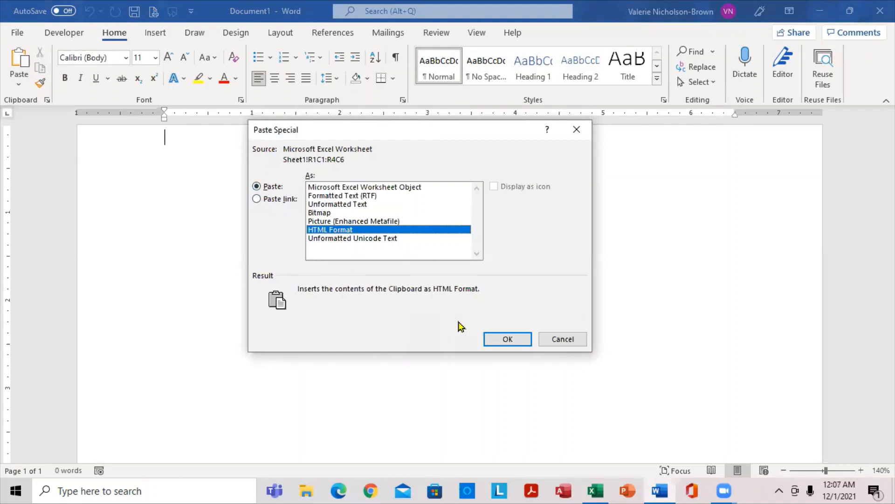
pyautogui.click(369, 187)
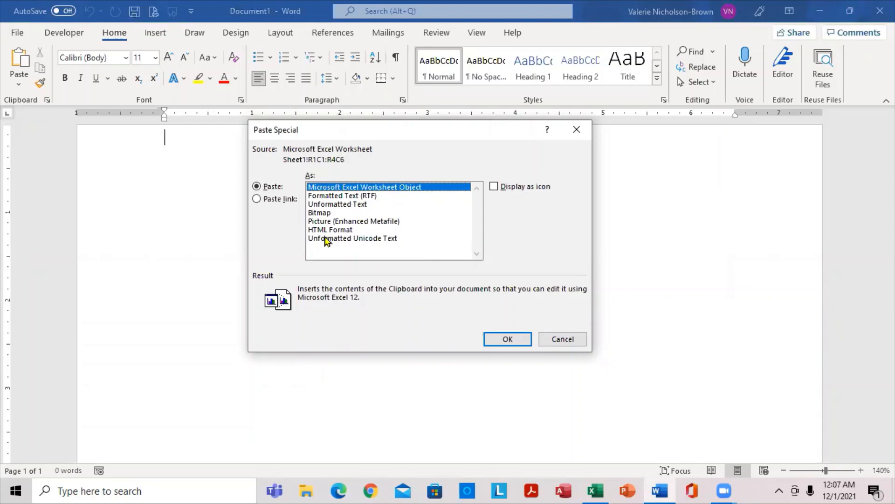
pyautogui.click(257, 199)
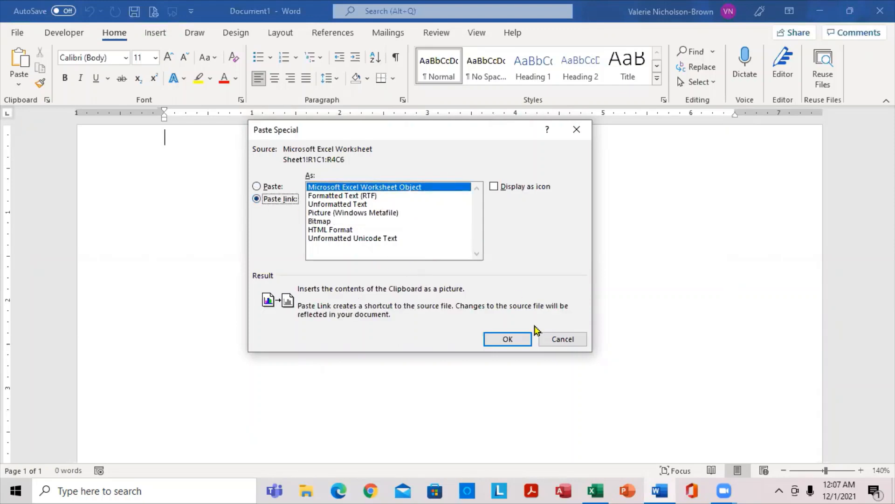
pyautogui.click(508, 339)
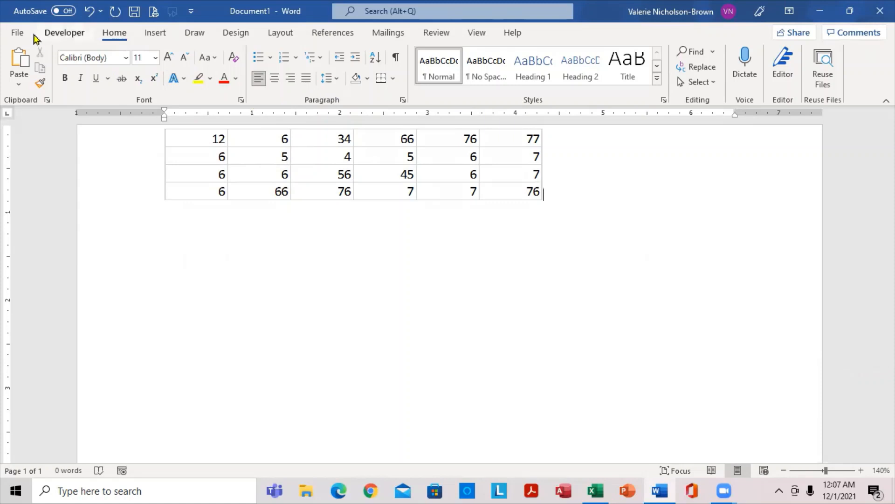
# Step: Save the document to the Desktop as "my work" and close it
pyautogui.click(17, 32)
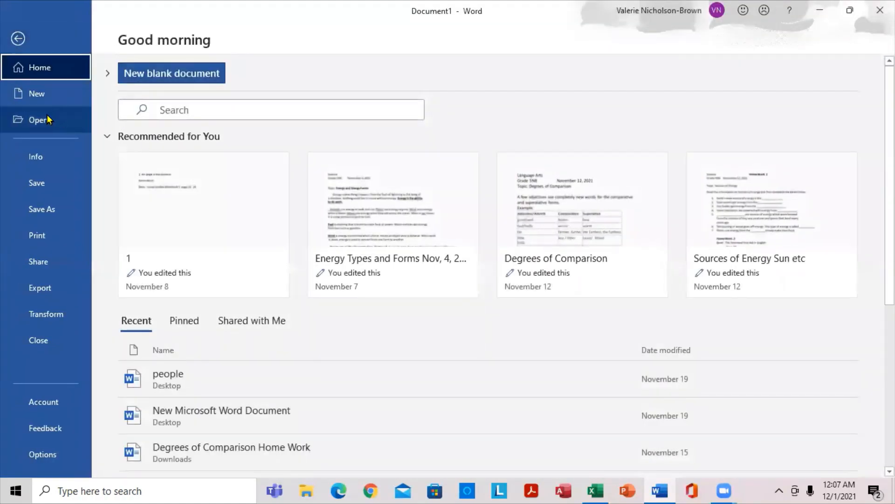
pyautogui.click(62, 212)
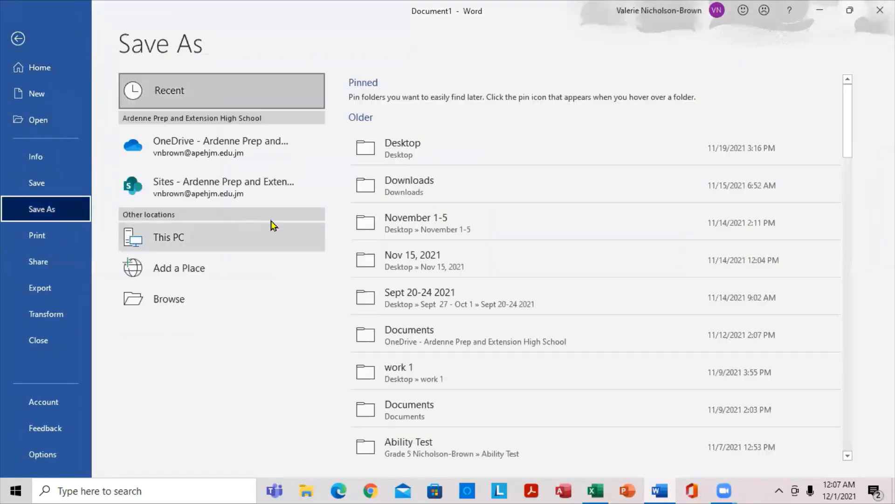
pyautogui.click(202, 299)
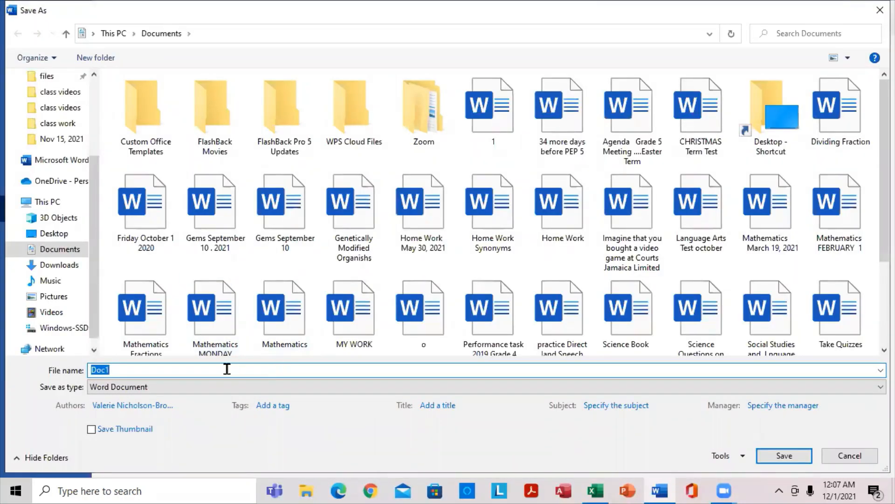
pyautogui.write('my work')
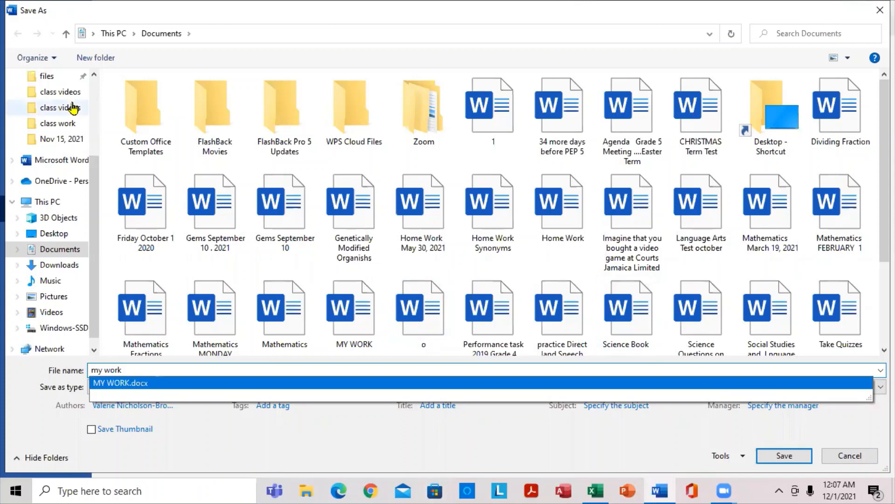
pyautogui.click(95, 98)
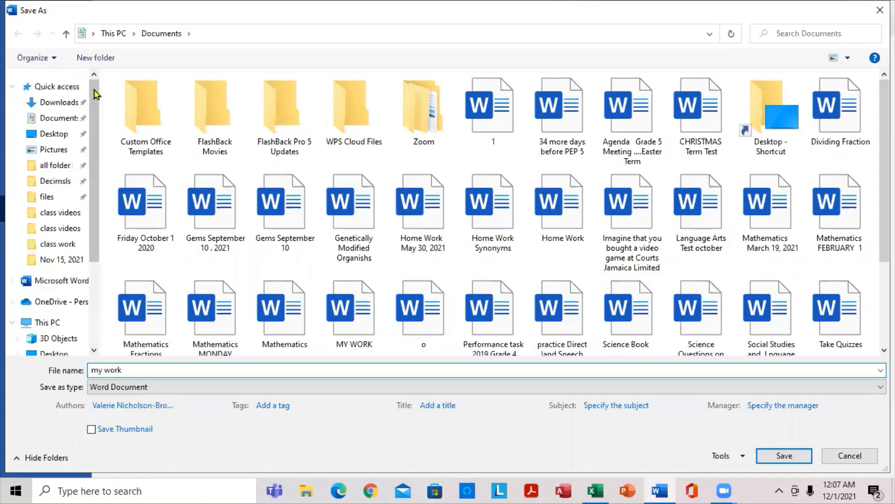
pyautogui.click(56, 134)
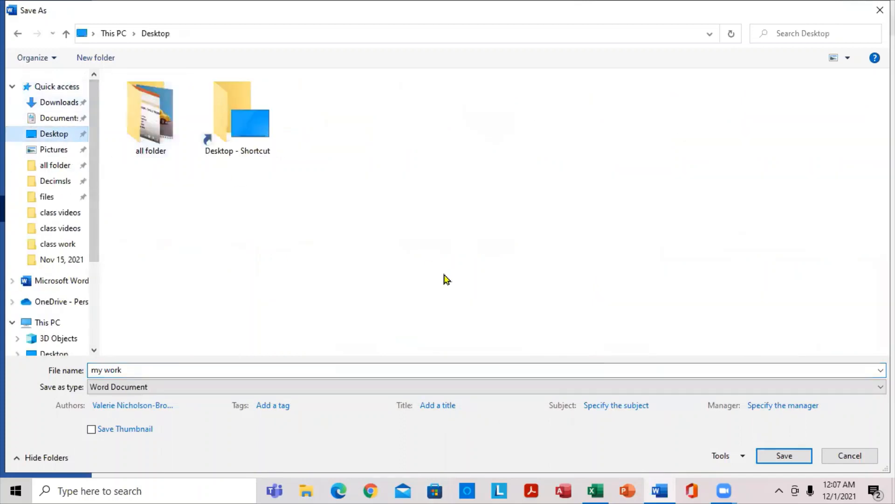
pyautogui.click(777, 455)
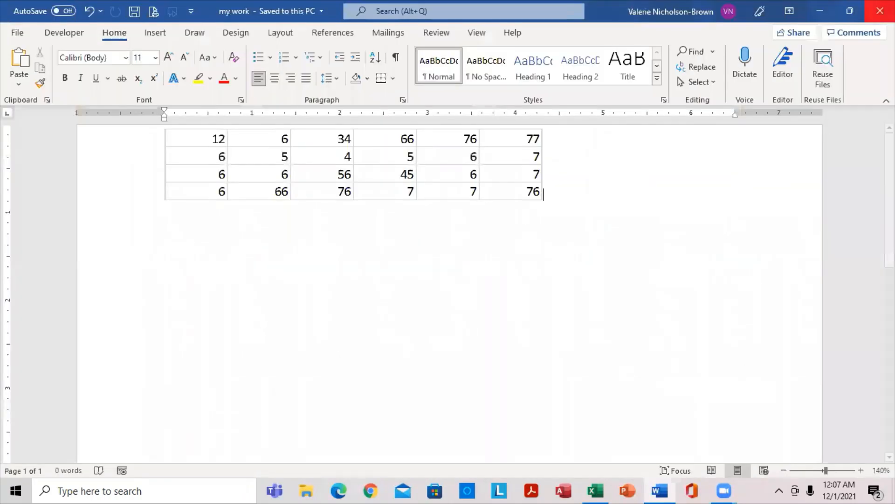
pyautogui.click(819, 11)
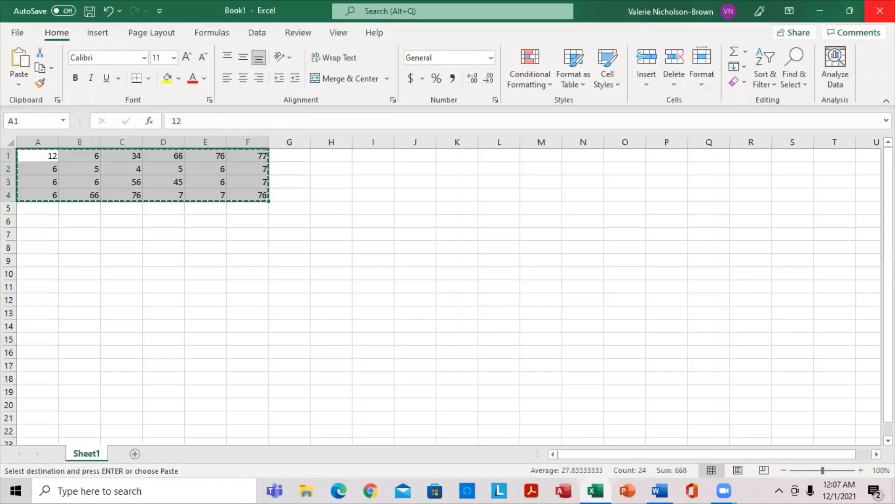
# Step: Return to the Excel workbook and cancel the copy marquee around A1:F4
pyautogui.click(822, 13)
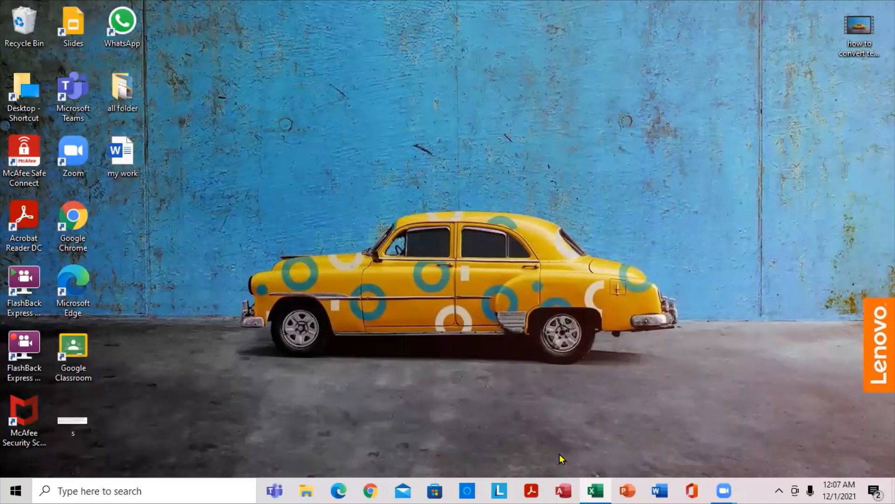
pyautogui.click(597, 490)
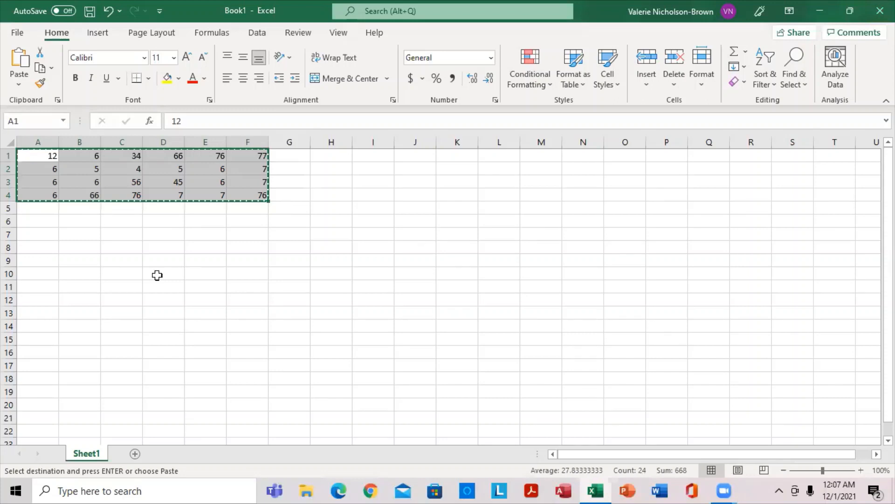
pyautogui.press('Escape')
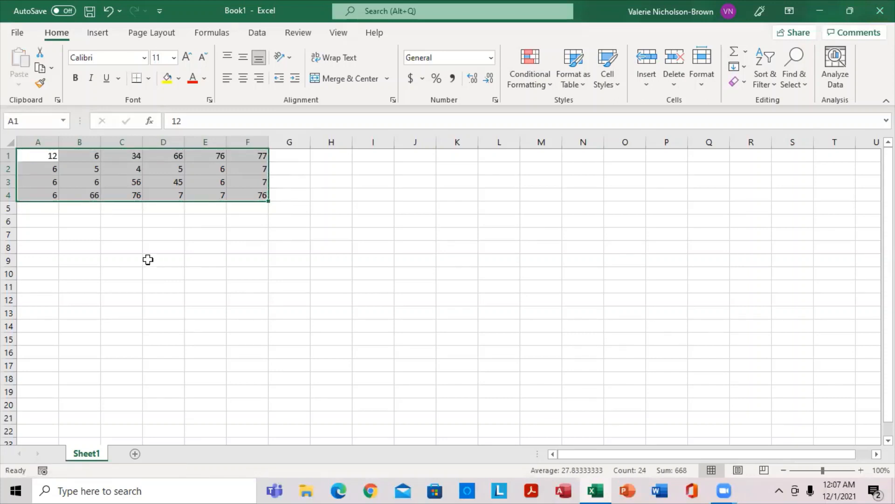
# Step: Start a new row of numbers with 54 in A5, 76 in B5 and 7 in D5
pyautogui.click(34, 214)
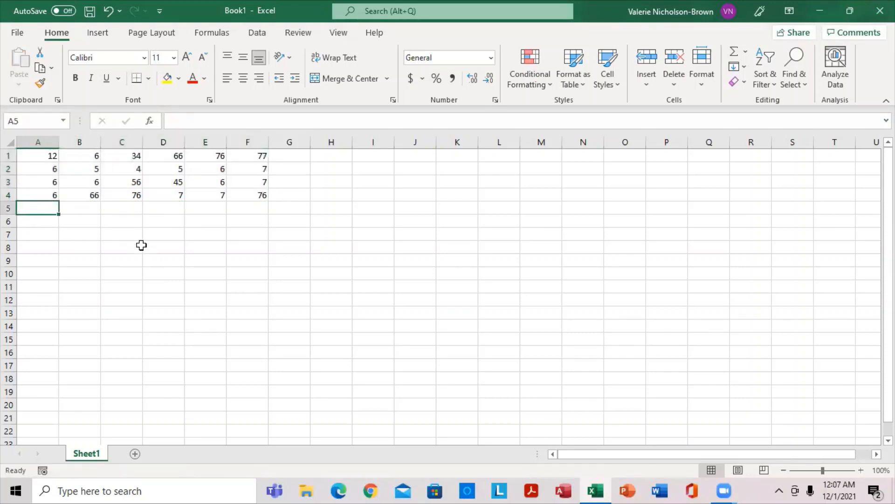
pyautogui.write('54')
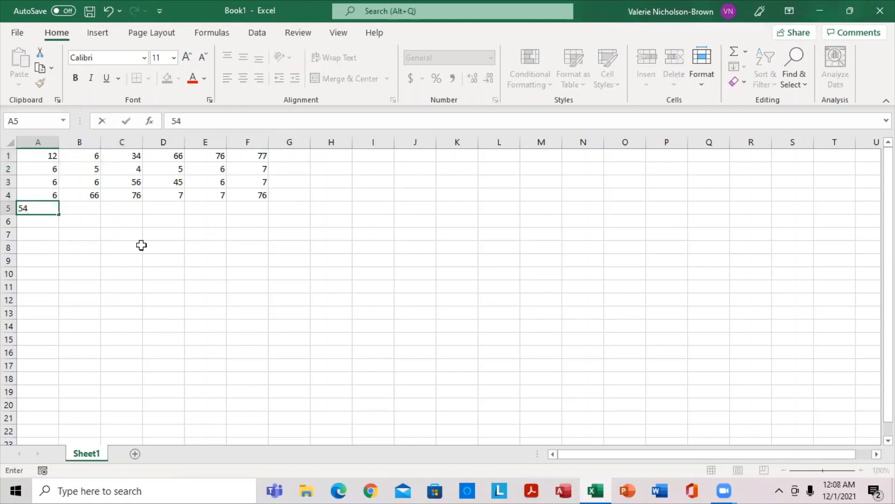
pyautogui.press('Tab')
pyautogui.write('7')
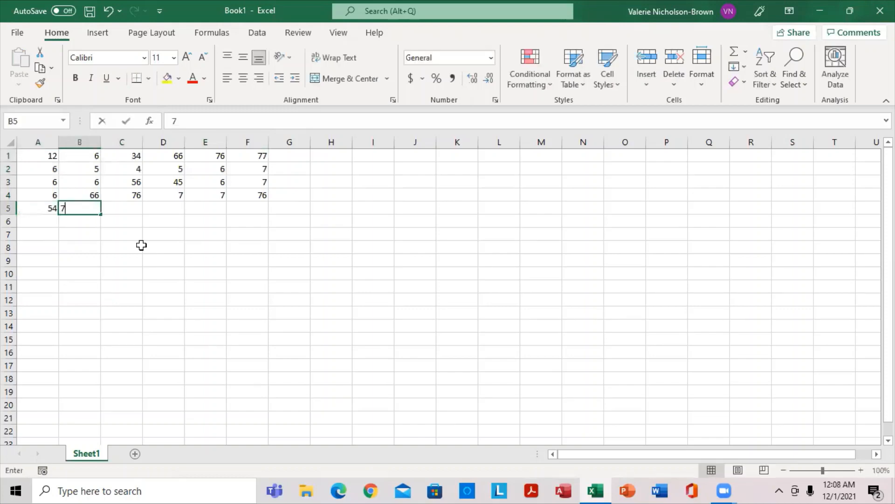
pyautogui.write('6')
pyautogui.press('Tab')
pyautogui.press('Tab')
pyautogui.write('7')
pyautogui.press('Tab')
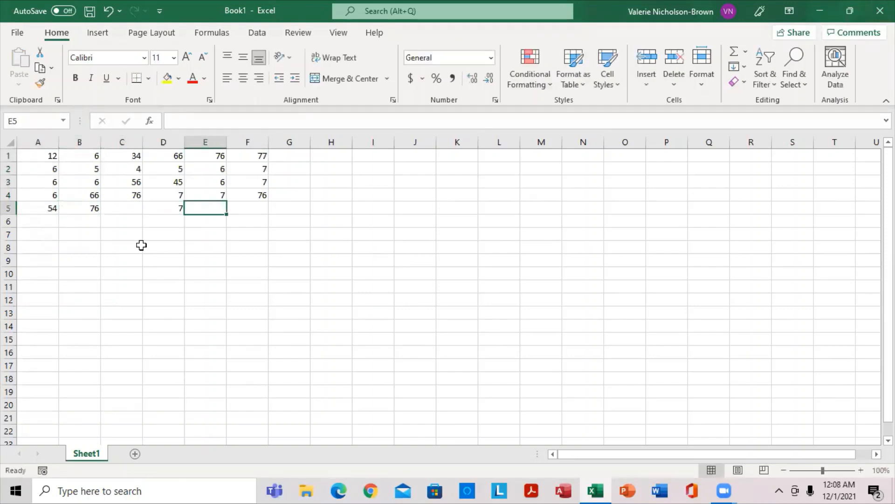
# Step: Complete row 5 with 87 in E5, 8 in F5 and 8 in the skipped cell C5
pyautogui.write('87')
pyautogui.press('Tab')
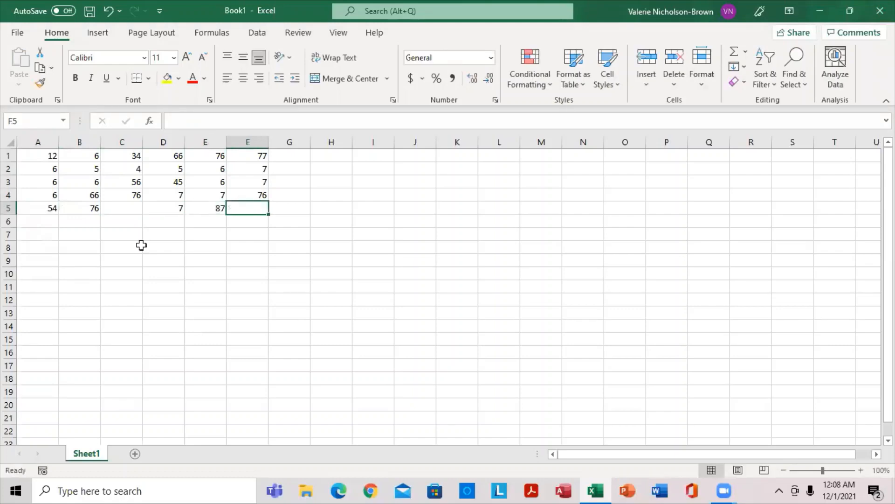
pyautogui.write('8')
pyautogui.hotkey('shift', 'Tab')
pyautogui.hotkey('shift', 'Tab')
pyautogui.hotkey('shift', 'Tab')
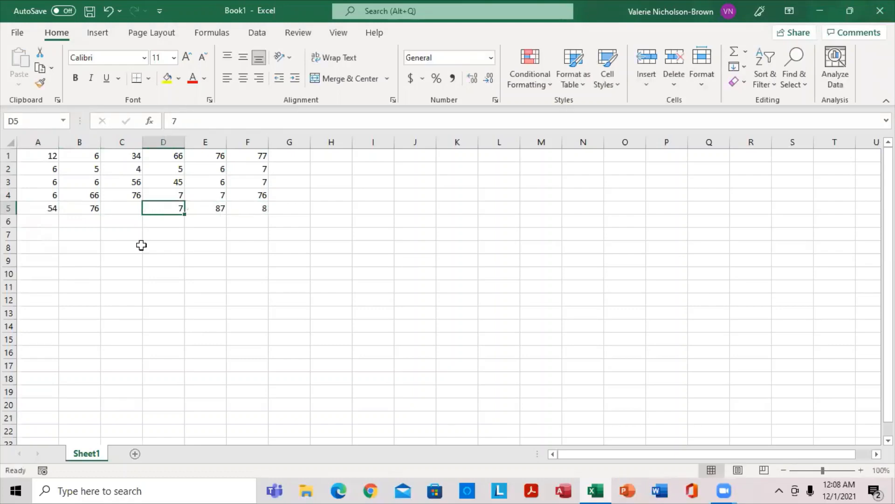
pyautogui.write('8')
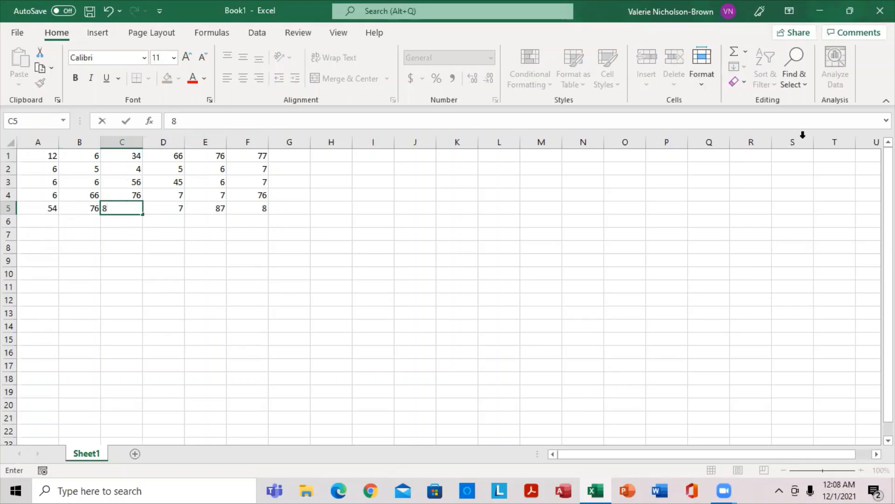
# Step: Minimize Excel and open the "my work" document from the desktop, accepting the update of its linked data
pyautogui.click(820, 11)
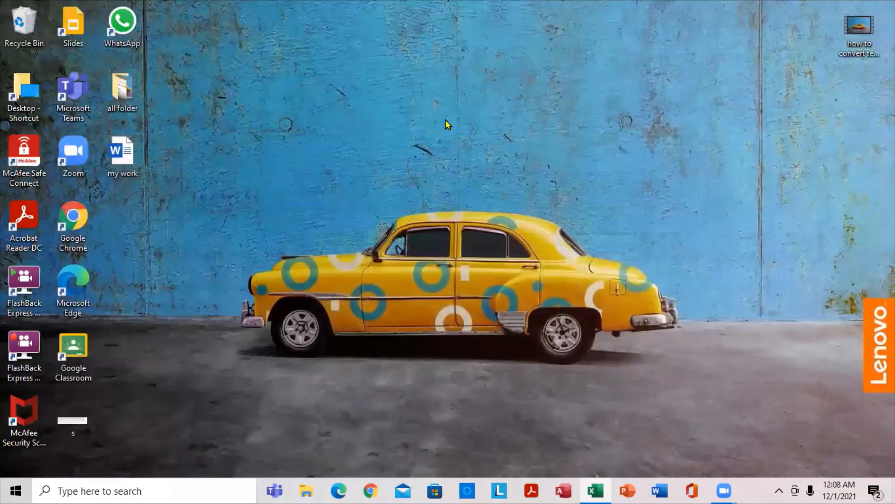
pyautogui.rightClick(124, 149)
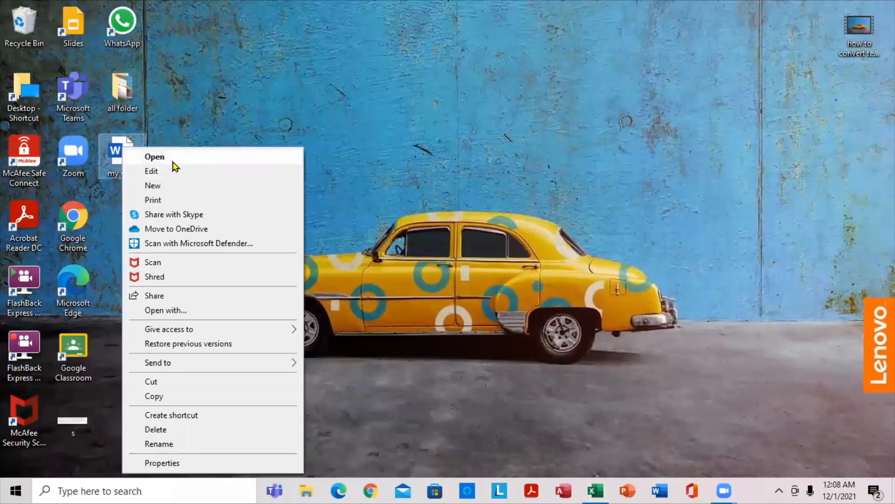
pyautogui.click(156, 157)
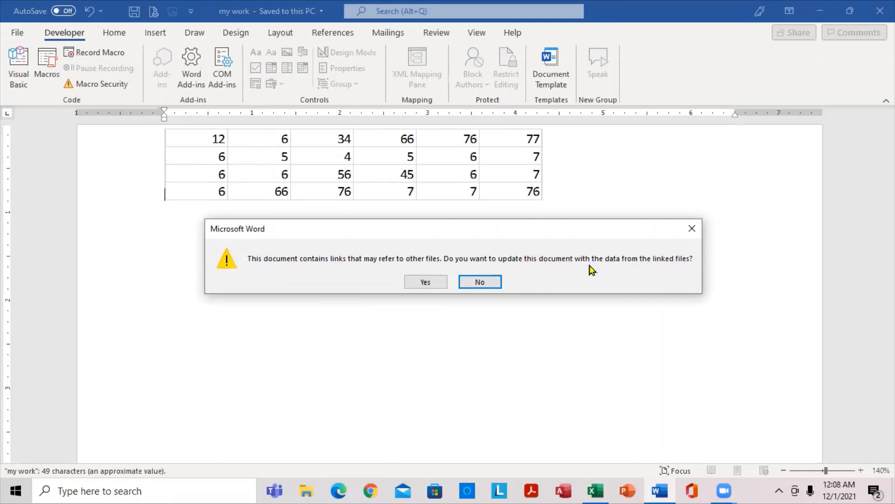
pyautogui.click(434, 282)
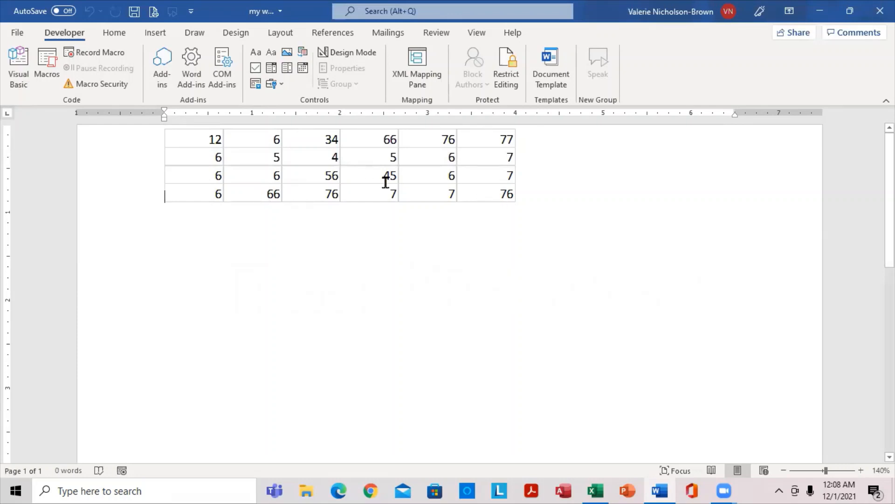
# Step: Close the "my work" document with its changes saved and switch back to the Excel workbook
pyautogui.click(872, 14)
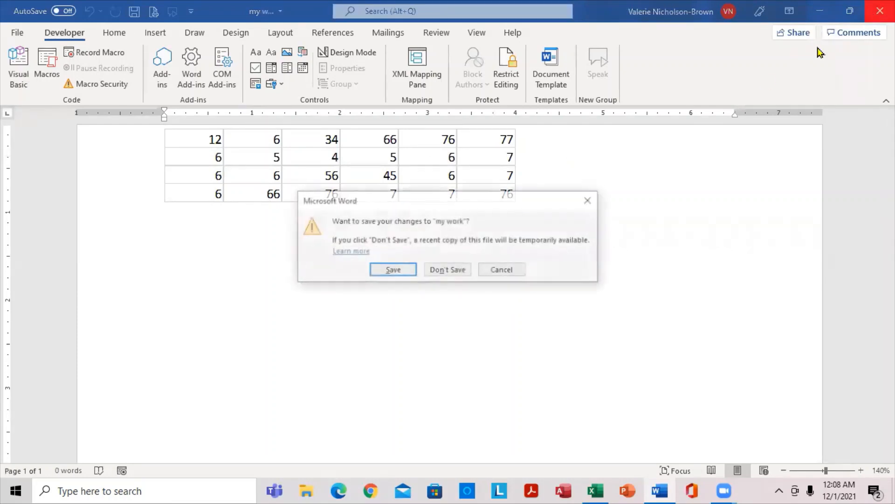
pyautogui.click(393, 271)
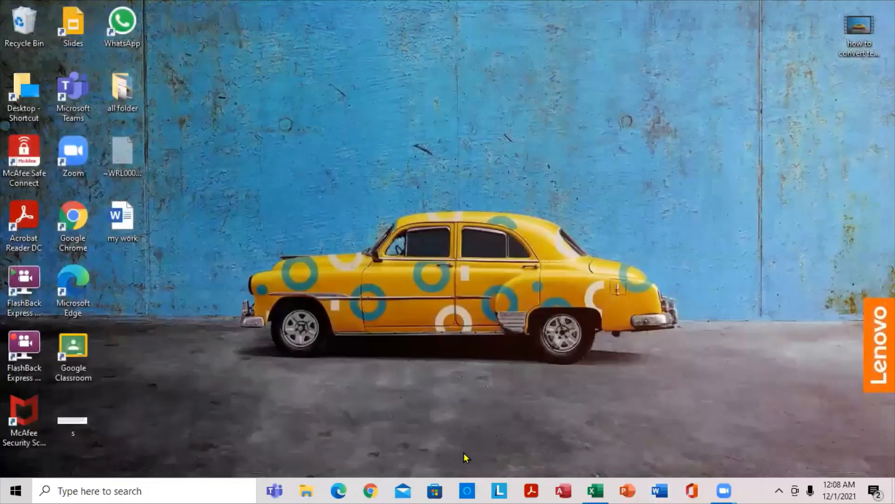
pyautogui.click(595, 489)
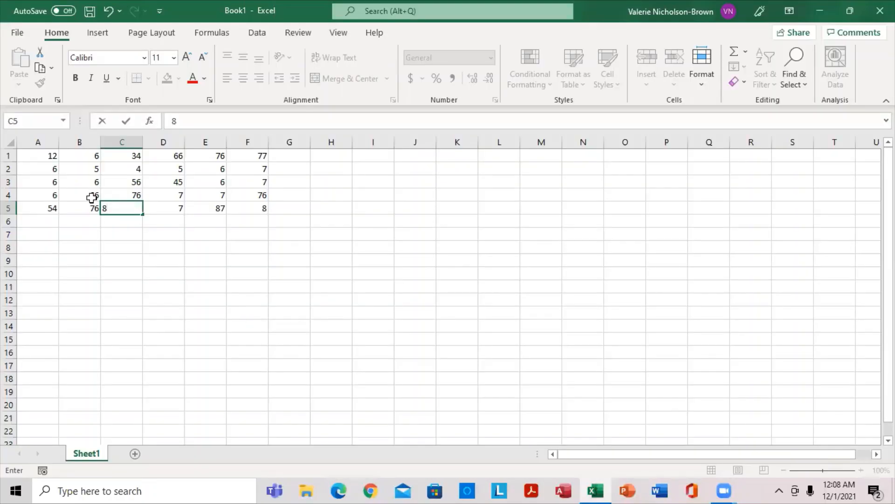
# Step: Apply the coloured four-arrow icon set as conditional formatting to the range A1:G5
pyautogui.moveTo(34, 155); pyautogui.dragTo(268, 211)
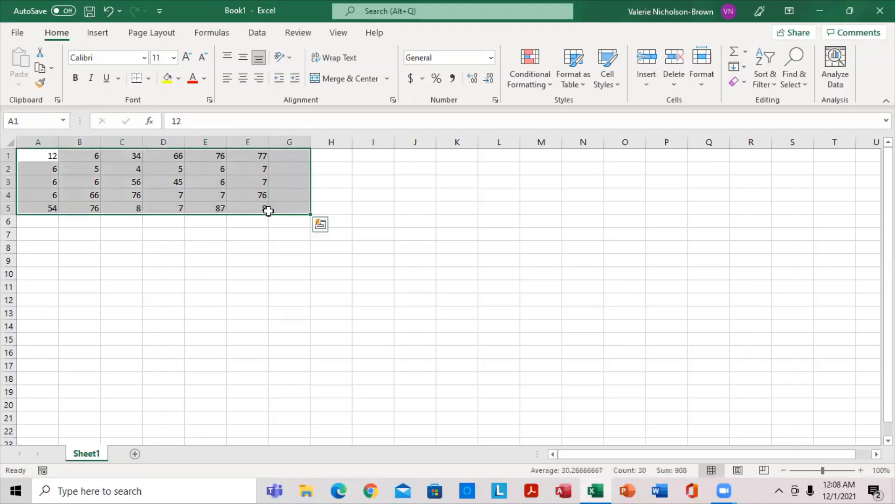
pyautogui.click(552, 84)
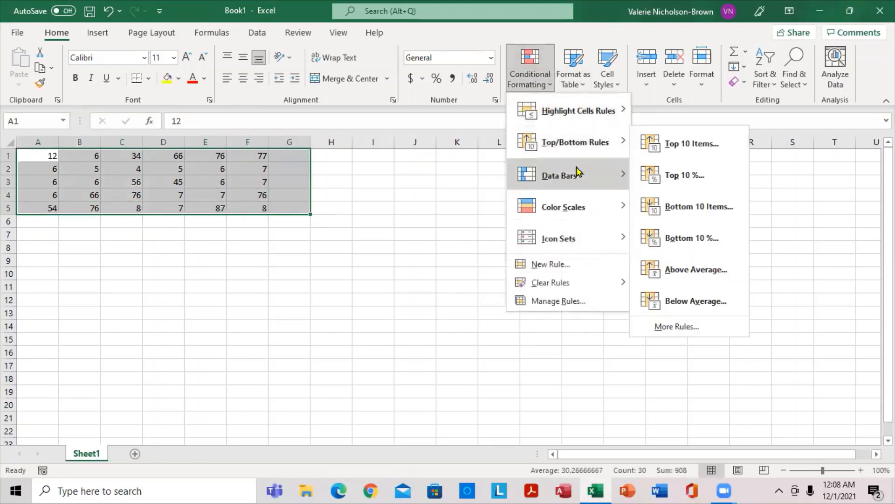
pyautogui.moveTo(578, 176)
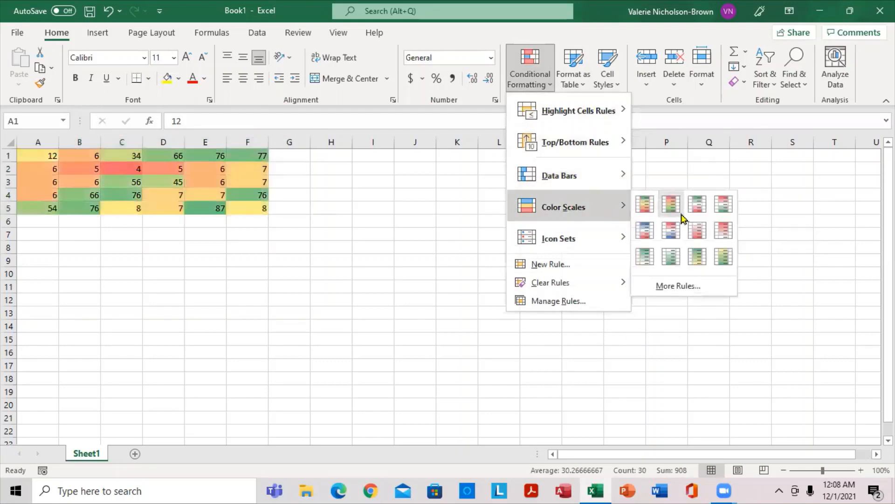
pyautogui.moveTo(624, 238)
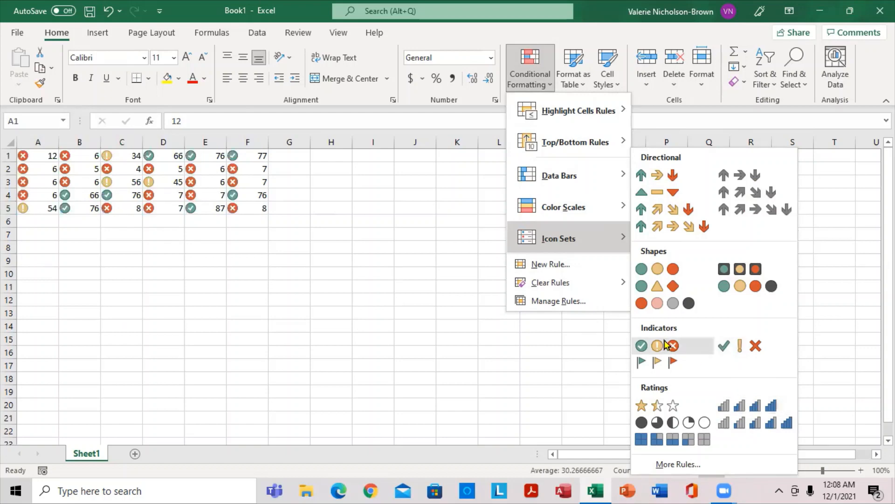
pyautogui.click(672, 214)
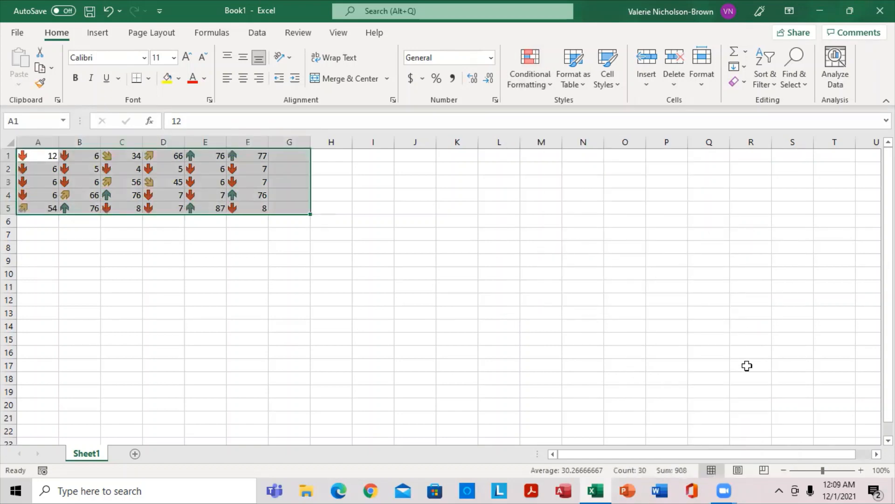
# Step: Minimize Excel and open the "my work" document from the desktop, updating it with the linked data to inspect the arrow icons
pyautogui.click(821, 11)
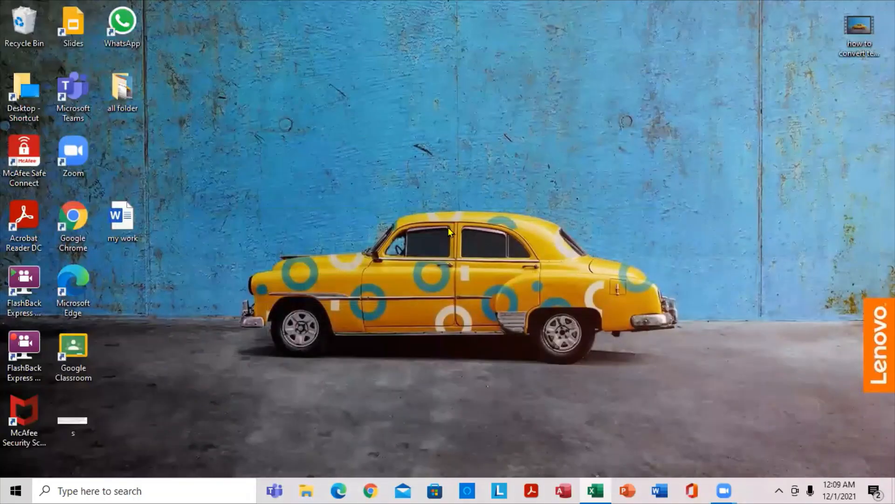
pyautogui.rightClick(112, 237)
pyautogui.click(171, 156)
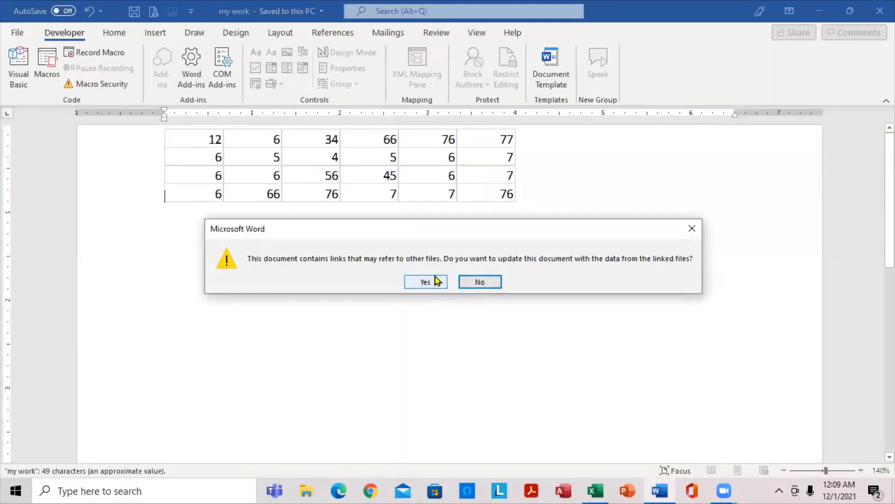
pyautogui.click(435, 280)
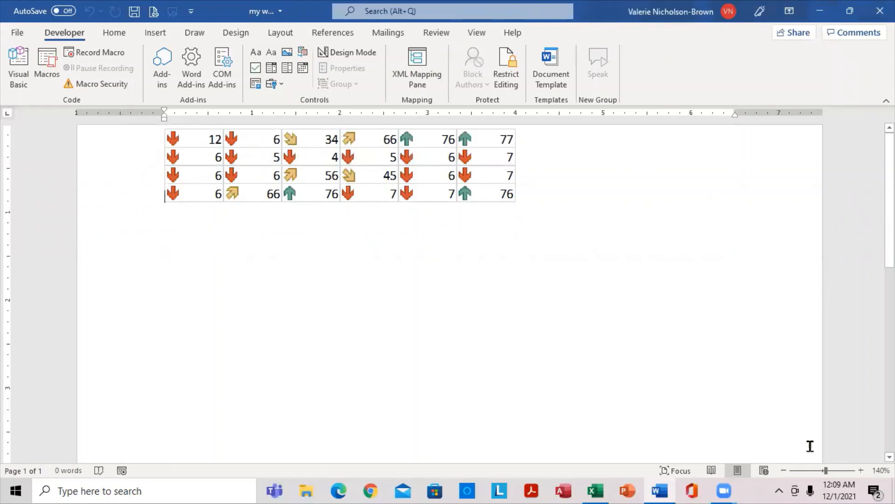
pyautogui.click(860, 470)
pyautogui.click(861, 470)
pyautogui.click(861, 470)
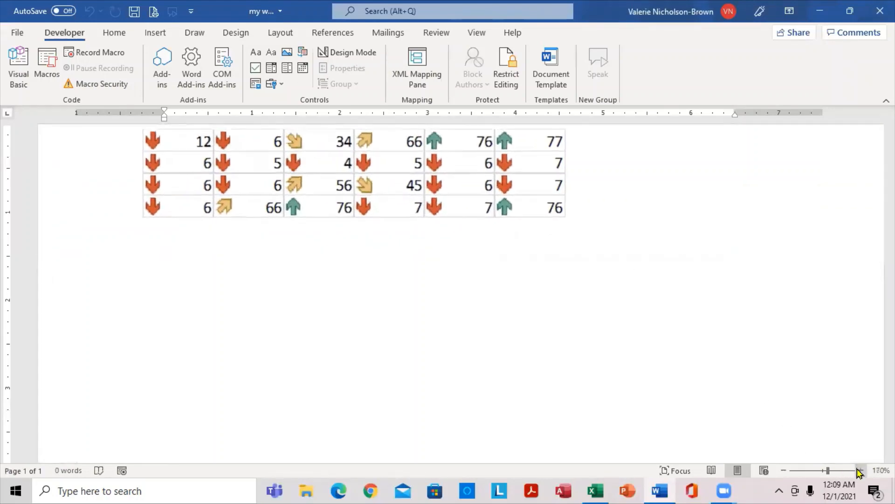
pyautogui.click(860, 470)
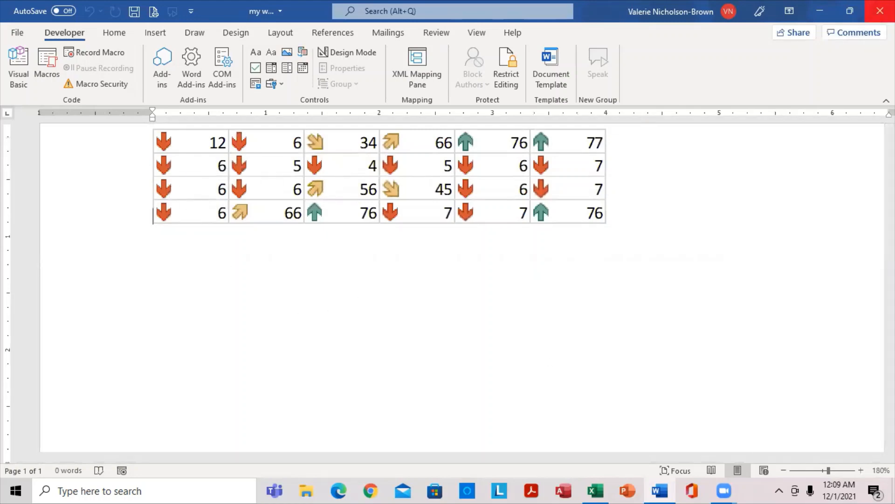
# Step: Close the "my work" document with its changes saved and return to the Excel workbook
pyautogui.click(880, 11)
pyautogui.click(392, 270)
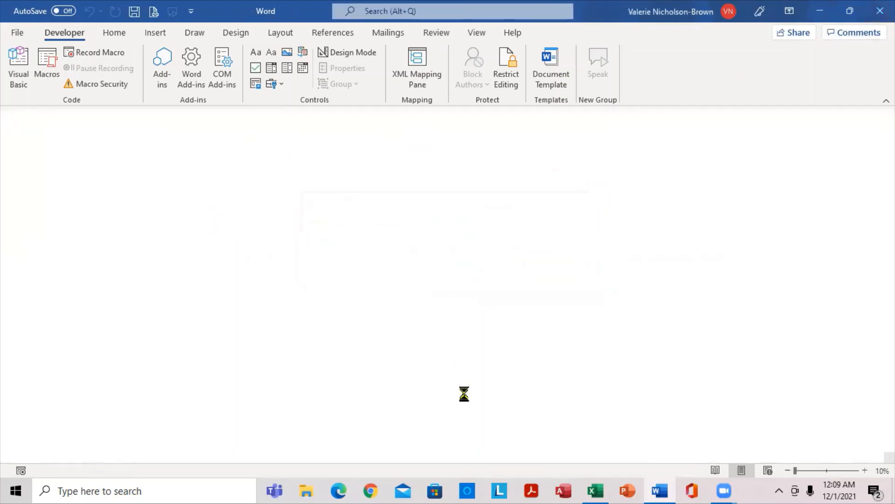
pyautogui.click(596, 491)
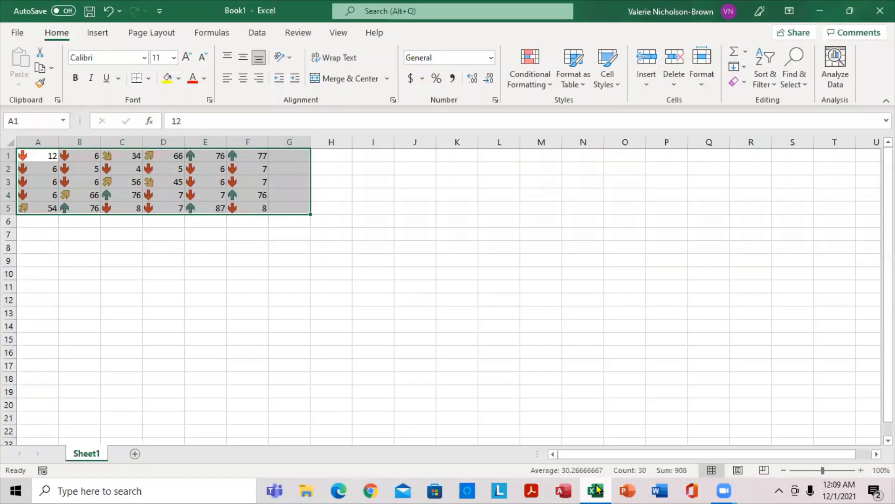
# Step: Start an additional column of numbers with 5 in G1, 4 in G2 and 45 in G3
pyautogui.click(325, 161)
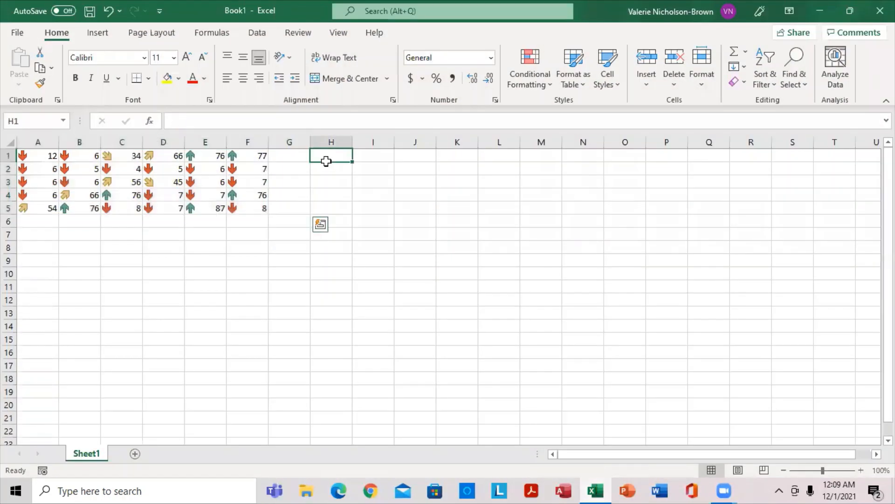
pyautogui.click(294, 158)
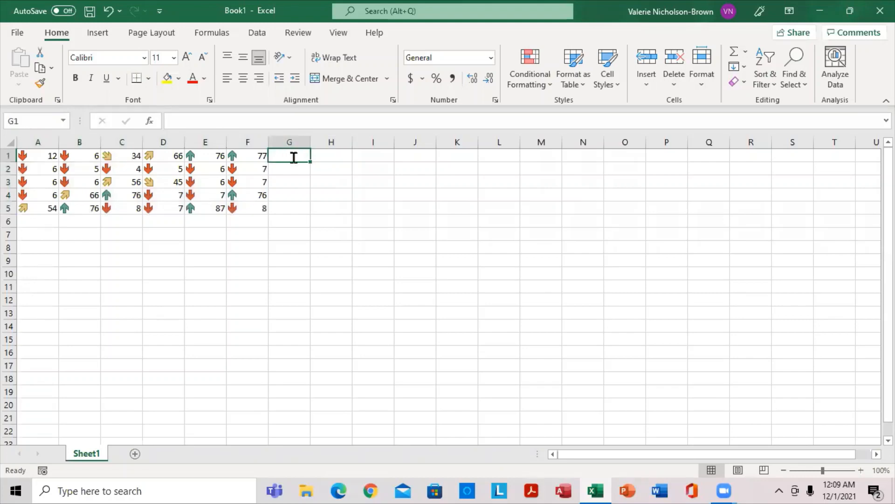
pyautogui.write('5')
pyautogui.press('Return')
pyautogui.write('4')
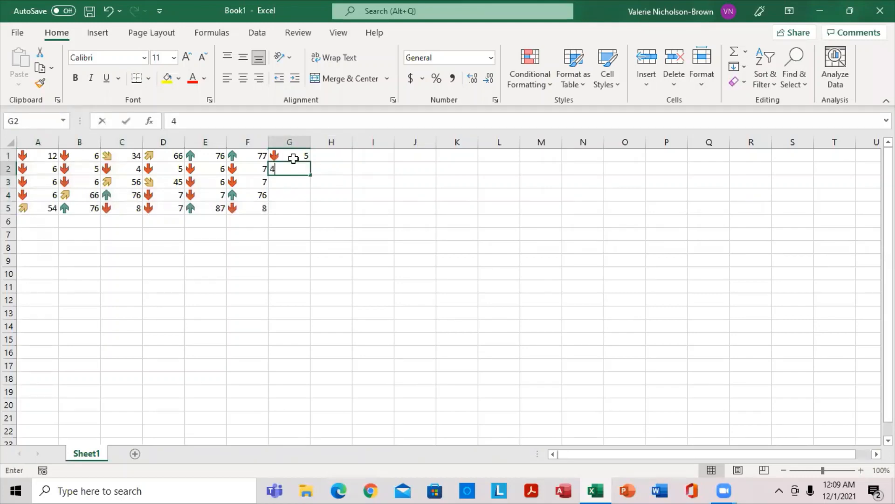
pyautogui.press('Return')
pyautogui.write('45')
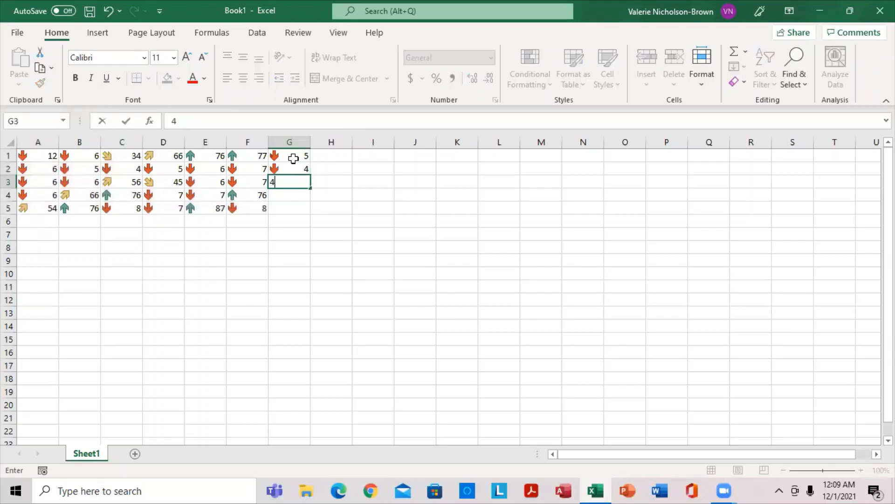
pyautogui.press('Return')
# Step: Continue column G with 67 in G4, 77 in G5 and 77 in G6
pyautogui.write('67')
pyautogui.press('Return')
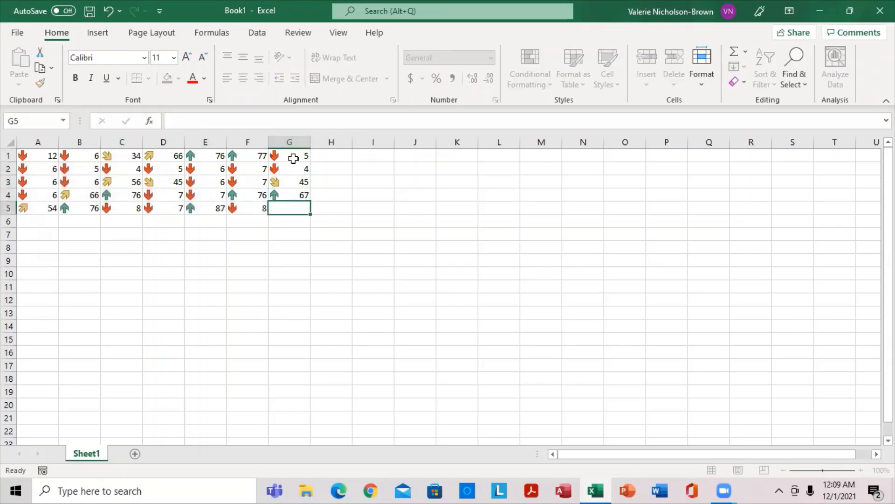
pyautogui.write('77')
pyautogui.press('Return')
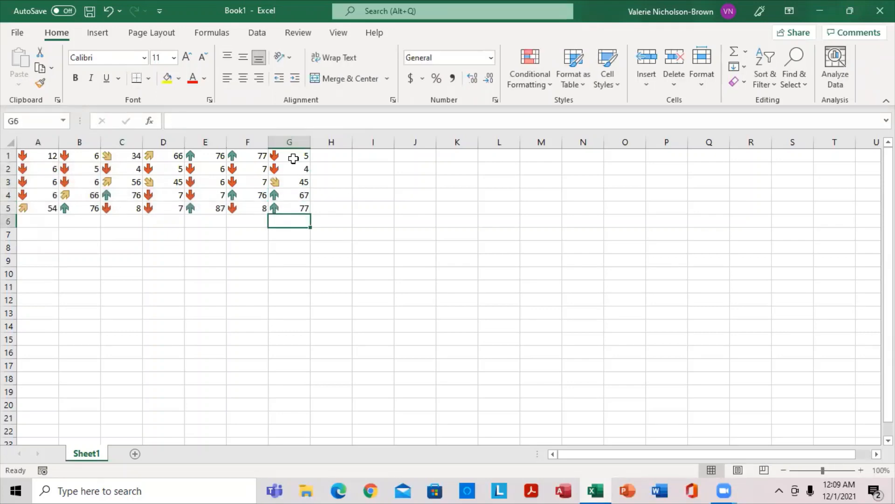
pyautogui.write('77')
pyautogui.press('Return')
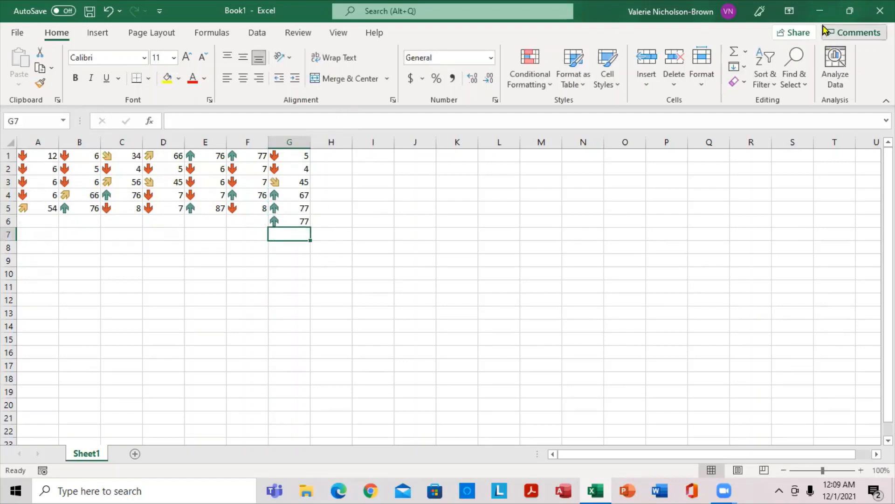
# Step: Minimize Excel and reopen the "my work" document from the desktop, accepting the update from the linked files
pyautogui.click(821, 11)
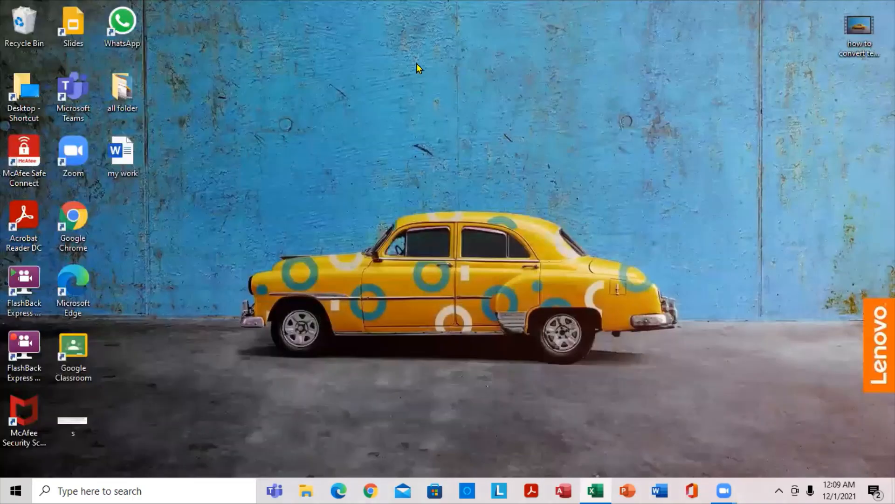
pyautogui.rightClick(110, 144)
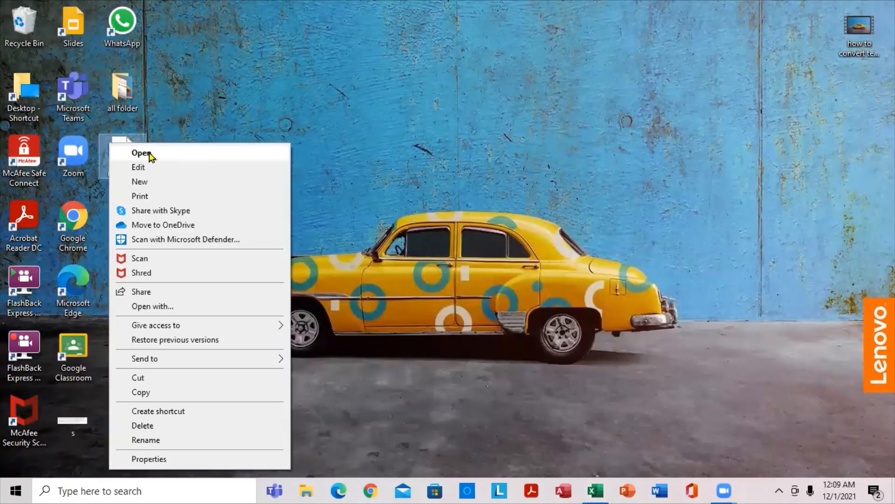
pyautogui.click(141, 153)
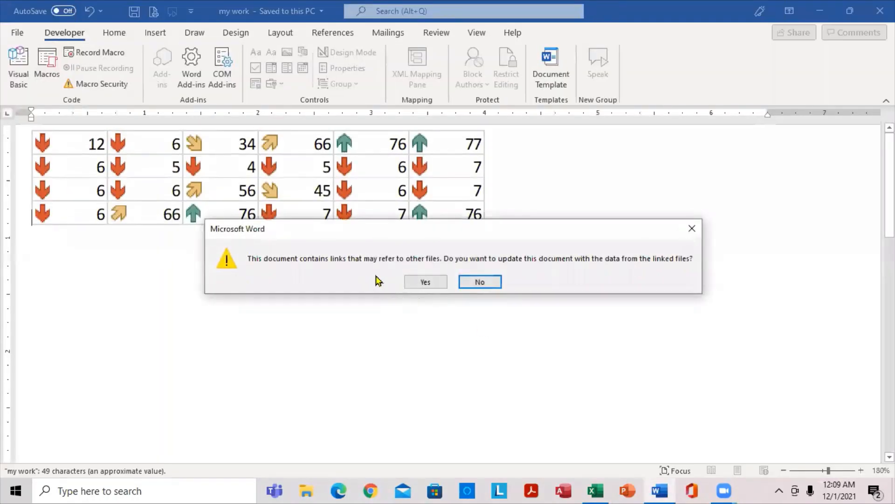
pyautogui.click(424, 280)
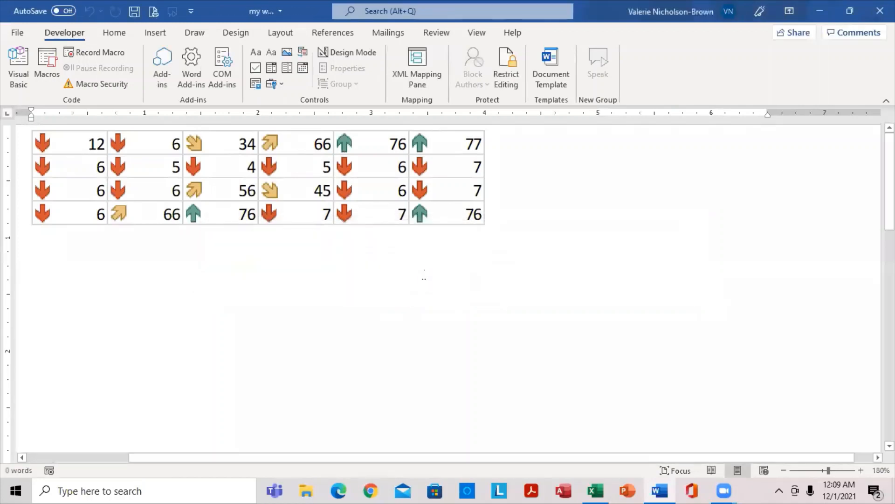